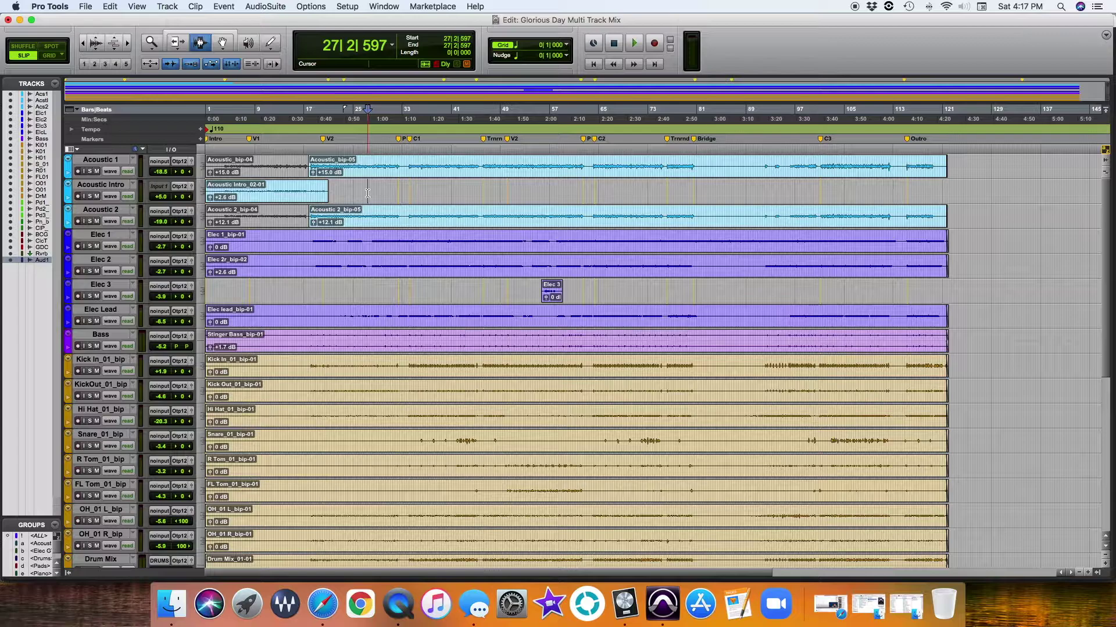
# Return to the session start, view the Mix window, and look through every track in the Edit window
pyautogui.press('Return')
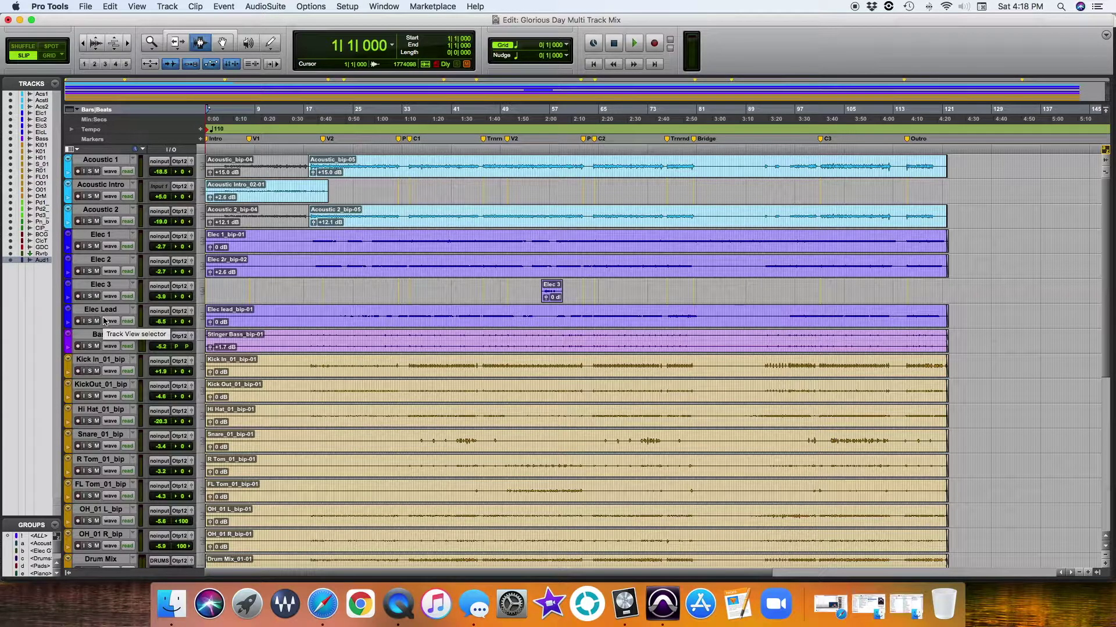
pyautogui.press('super+equal')
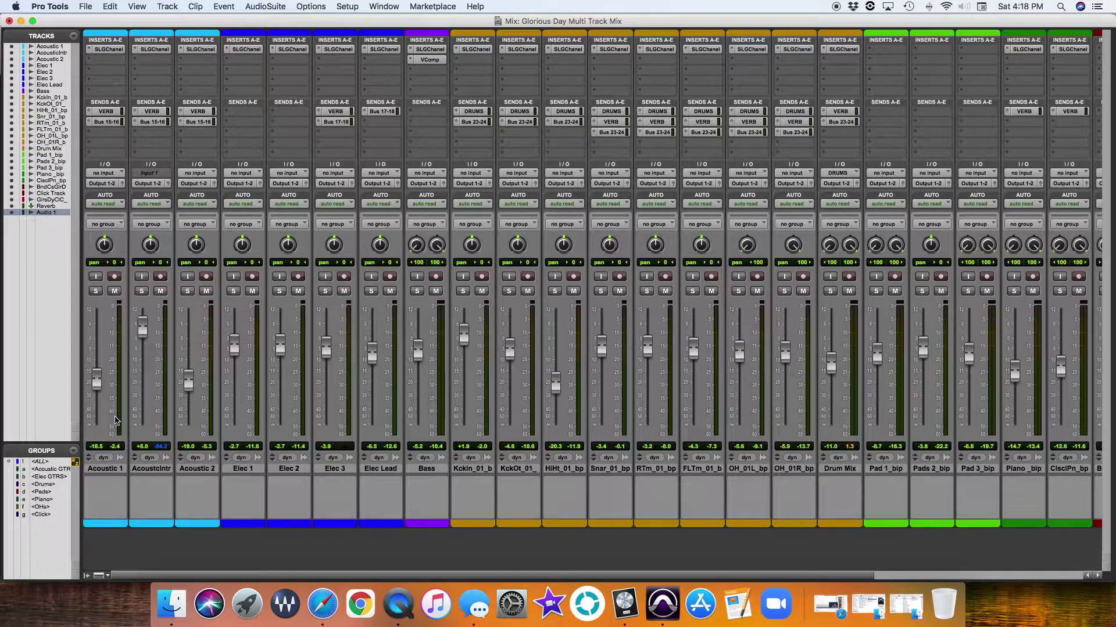
pyautogui.press('super+equal')
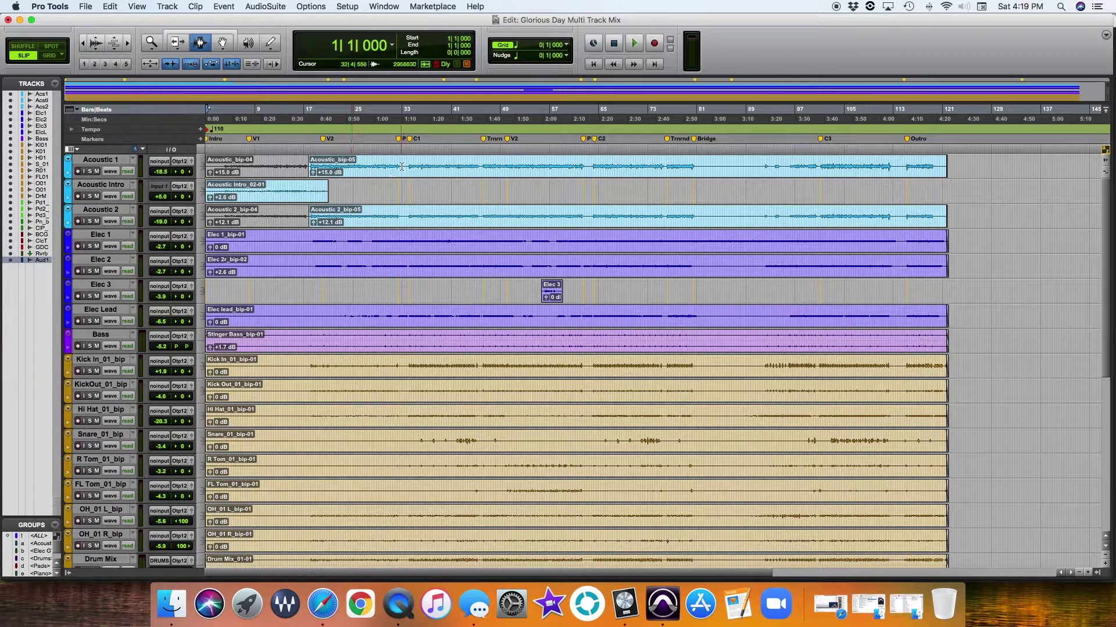
pyautogui.scroll(-10, 367, 242)
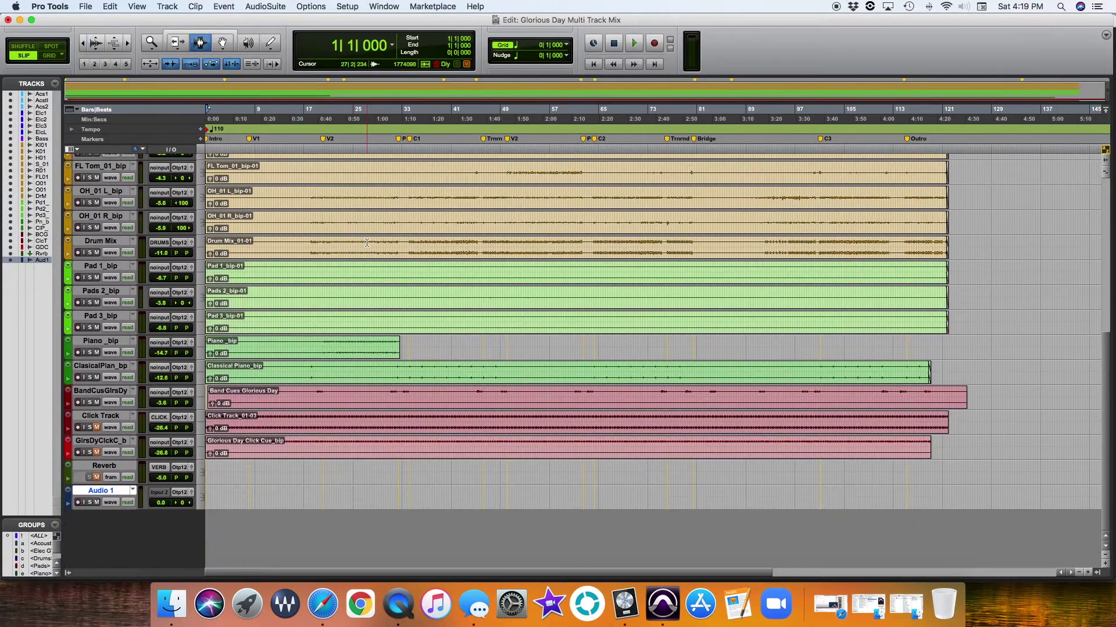
pyautogui.scroll(10, 374, 217)
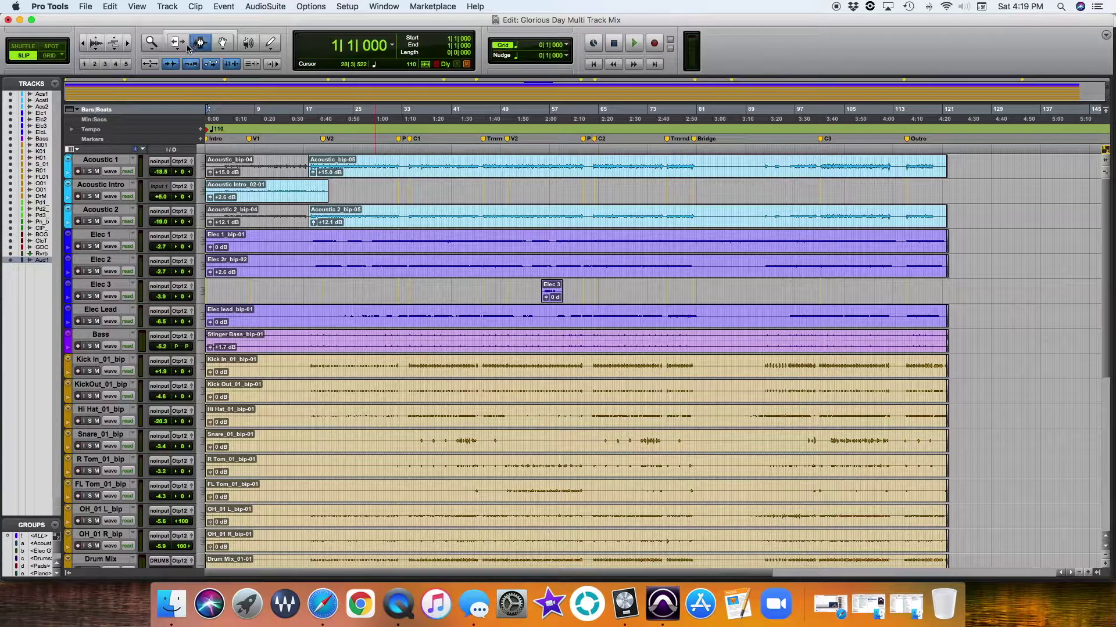
# With the Grabber tool, select whole clips one after another on Acoustic 2, Acoustic 1, Elec 2, Elec 1, Elec Lead and Bass
pyautogui.click(222, 43)
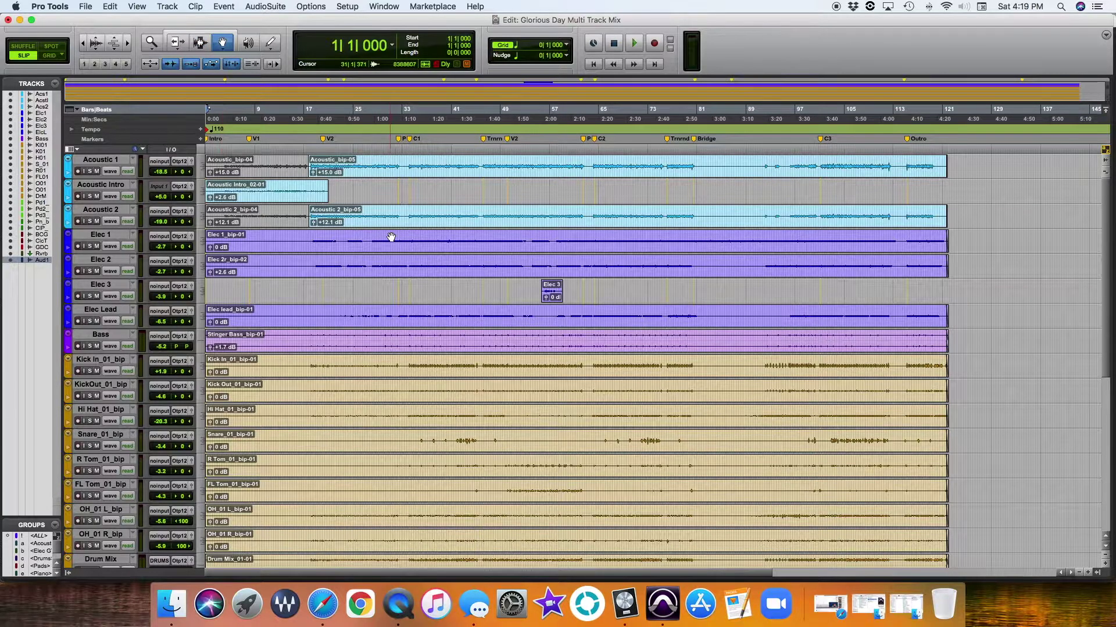
pyautogui.click(436, 222)
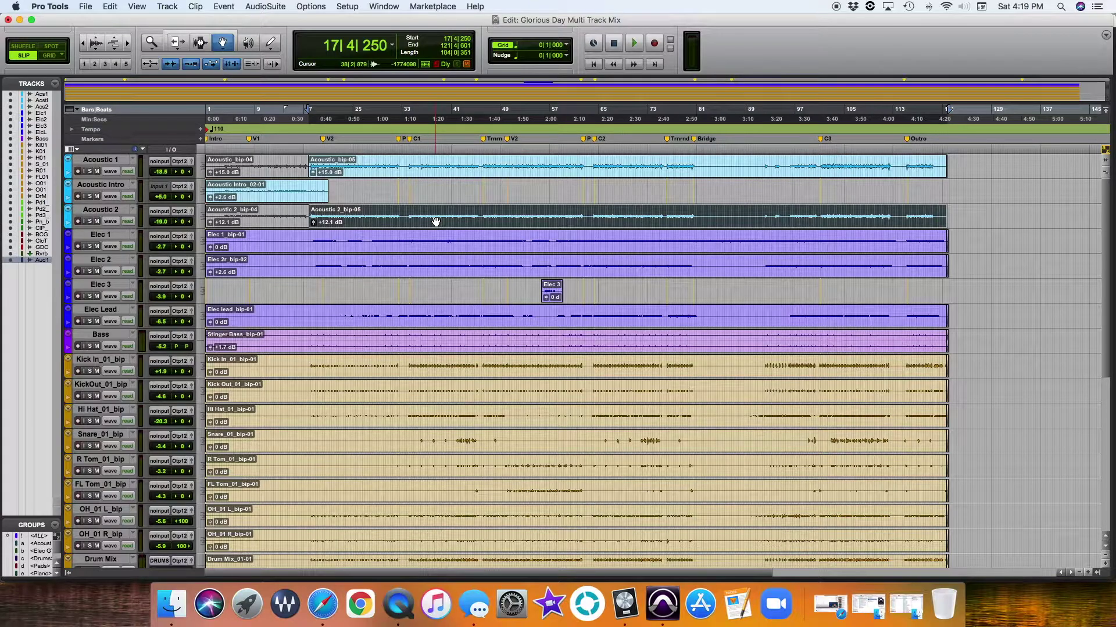
pyautogui.click(527, 166)
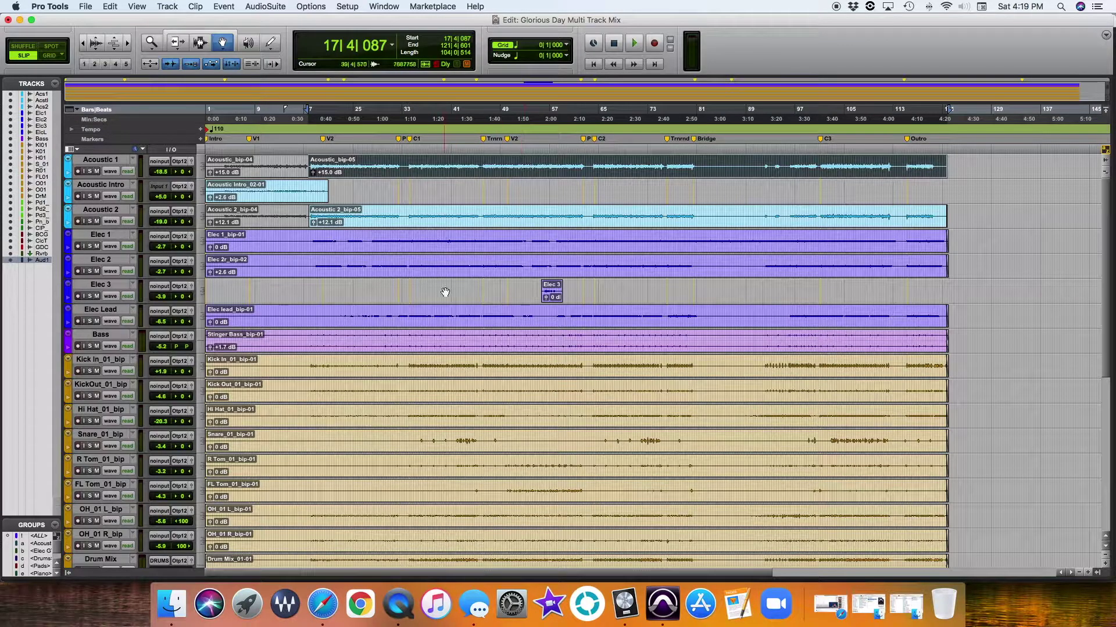
pyautogui.click(429, 269)
pyautogui.click(502, 246)
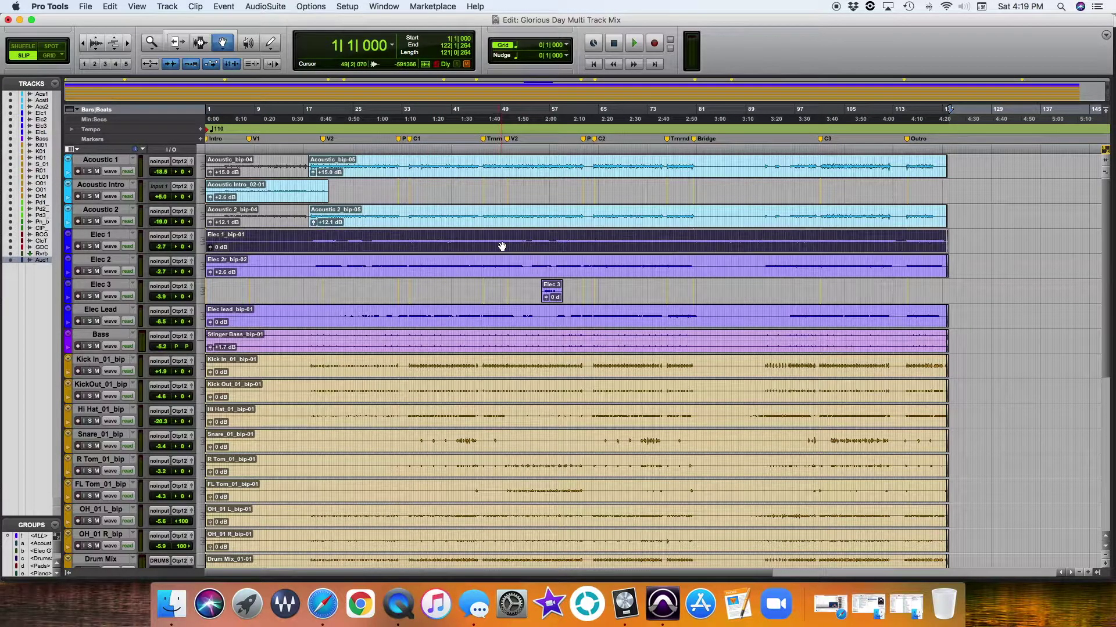
pyautogui.click(576, 316)
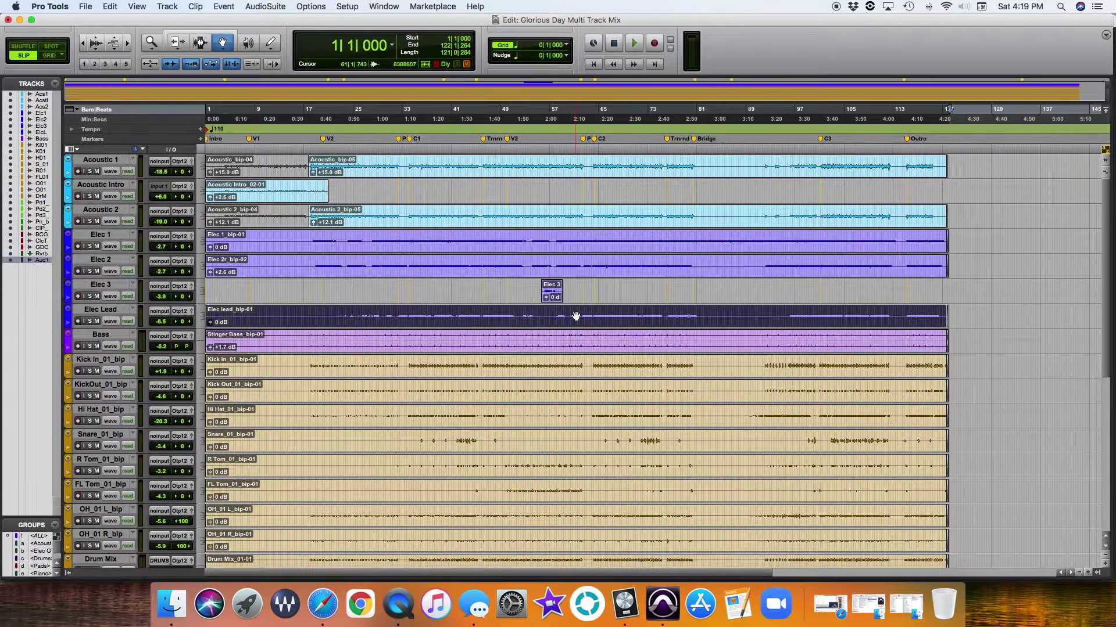
pyautogui.click(548, 345)
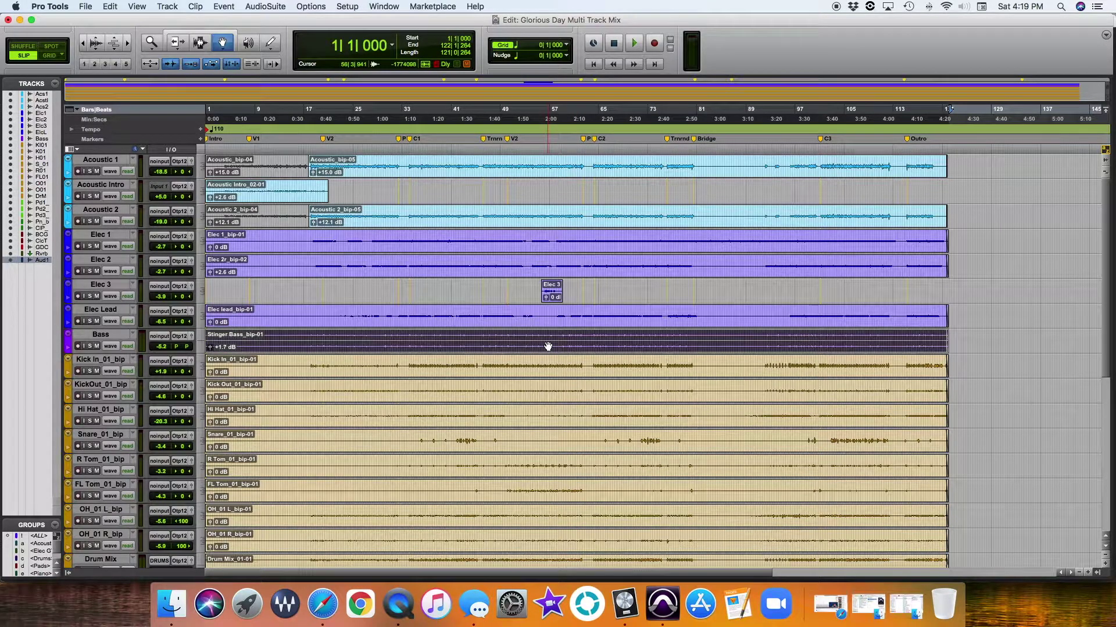
# With the Selector tool, select portions of the clips on Acoustic 2 (about bars 42 to 57), Elec 1 and Elec 2
pyautogui.click(199, 44)
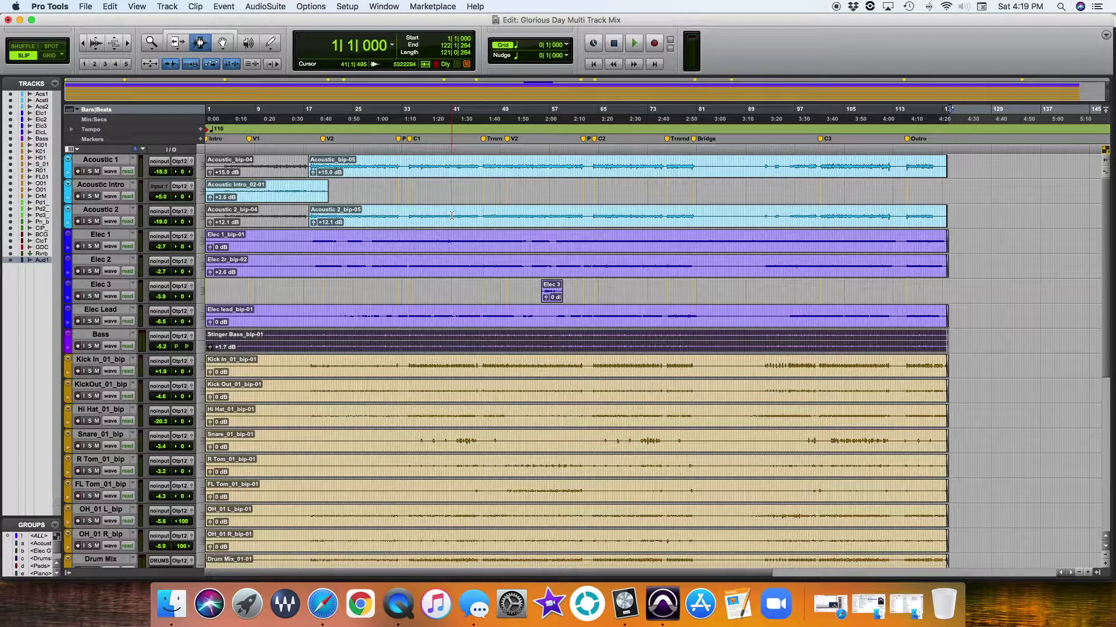
pyautogui.moveTo(461, 217); pyautogui.dragTo(551, 210)
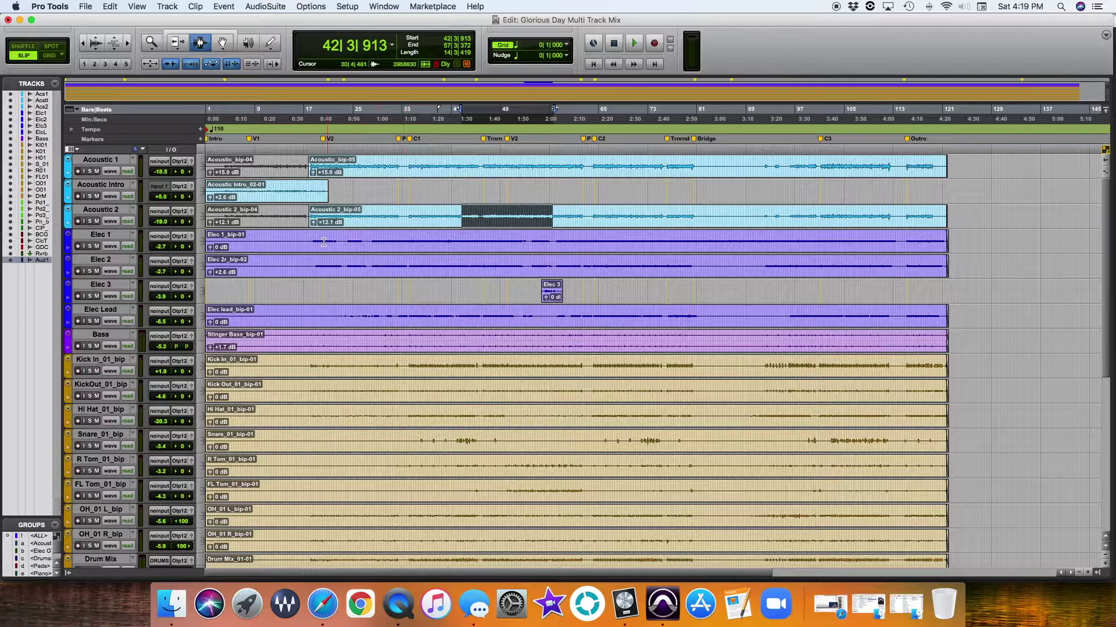
pyautogui.moveTo(306, 241); pyautogui.dragTo(388, 243)
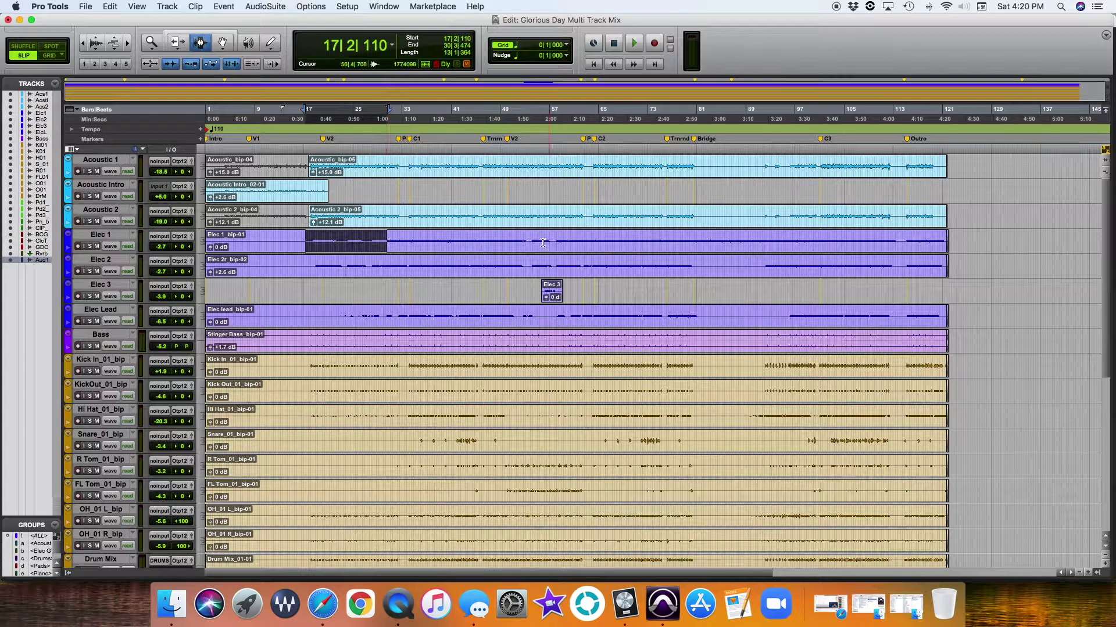
pyautogui.moveTo(517, 242); pyautogui.dragTo(614, 247)
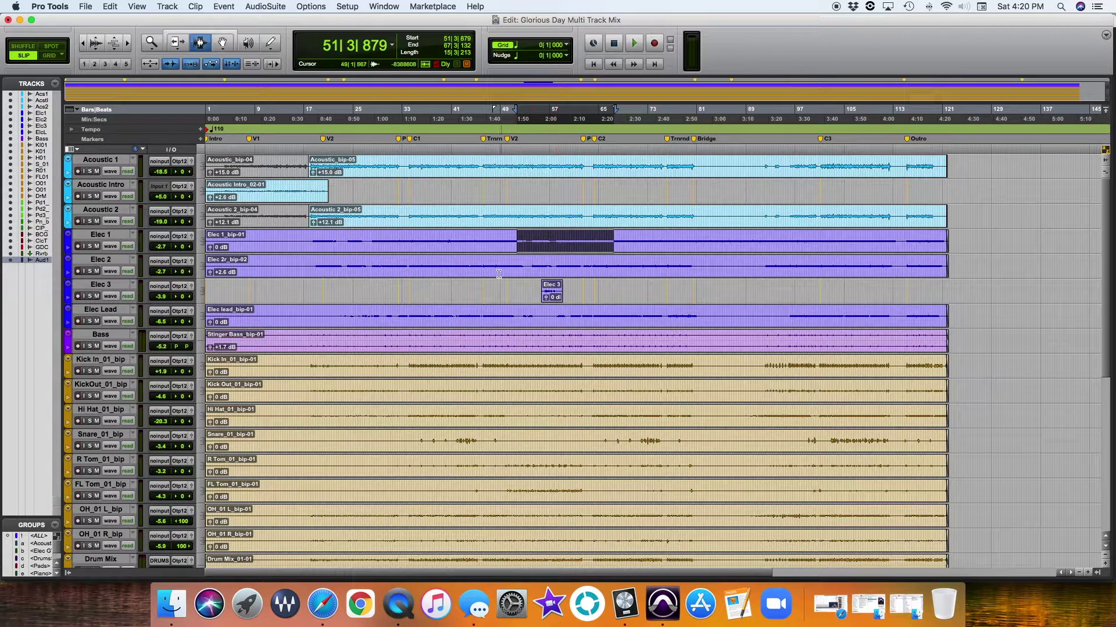
pyautogui.moveTo(475, 267); pyautogui.dragTo(526, 268)
pyautogui.moveTo(404, 266); pyautogui.dragTo(444, 267)
# Trim the end of the Acoustic 2_bip-05 clip back to about bar 114 and undo the trim
pyautogui.click(177, 44)
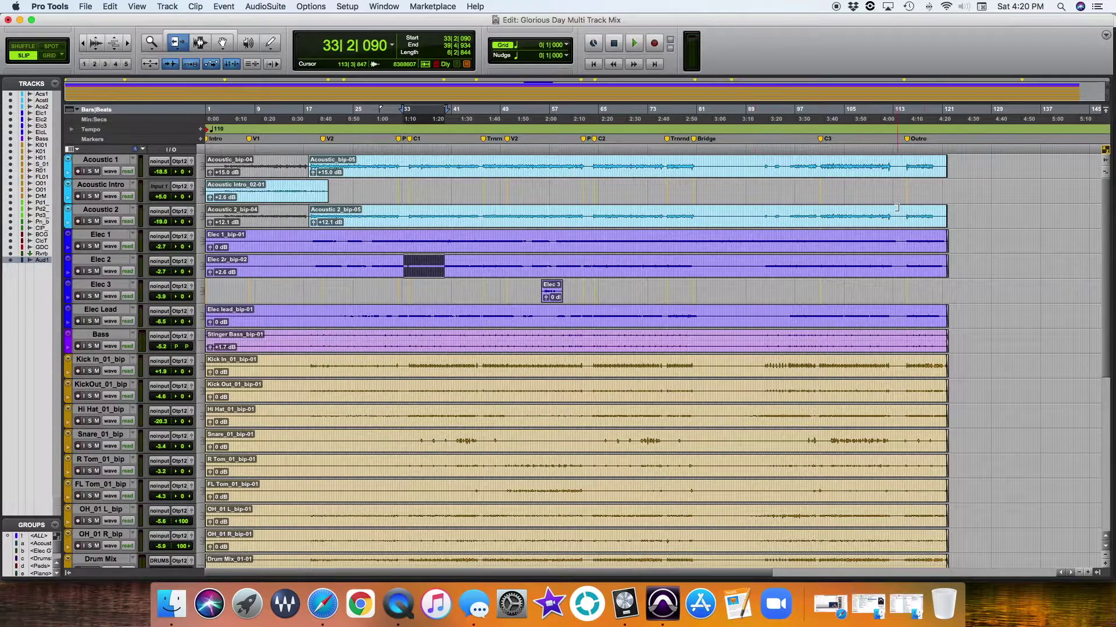
pyautogui.moveTo(942, 217); pyautogui.dragTo(901, 217)
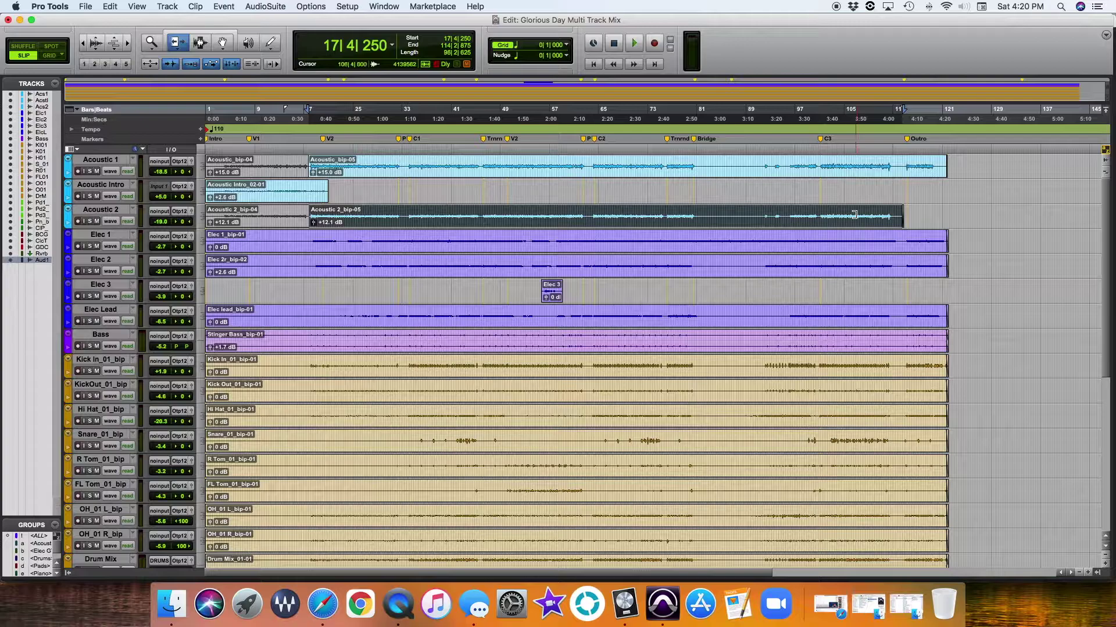
pyautogui.press('super+z')
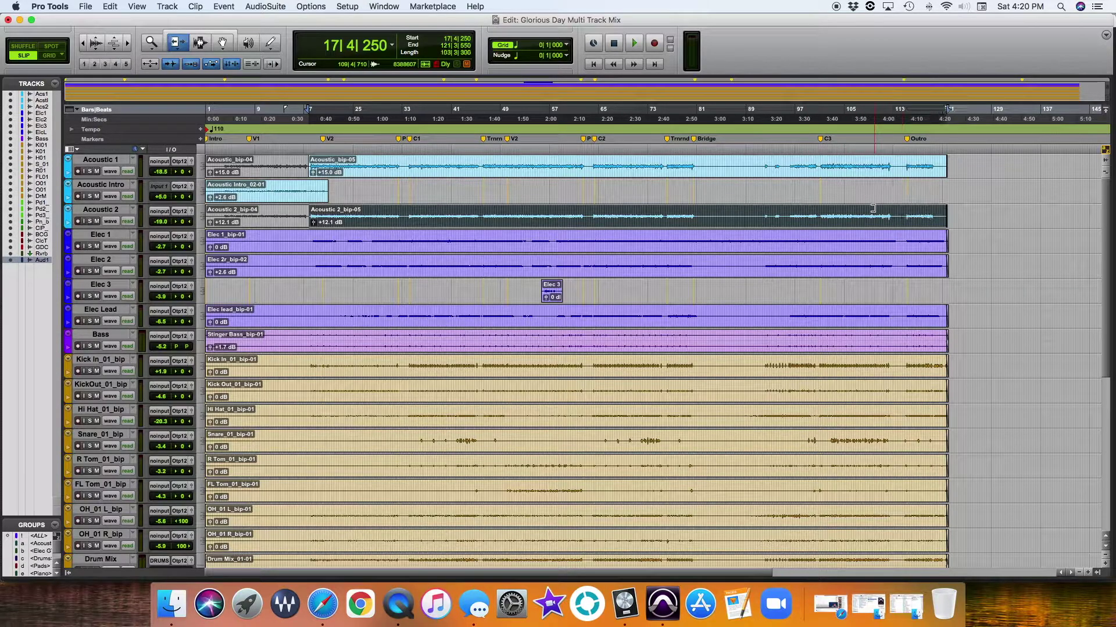
# Activate the Smart Tool and select about bars 63 to 74, bars 51 to 58, and the whole Acoustic_bip-05 clip on Acoustic 1
pyautogui.click(209, 33)
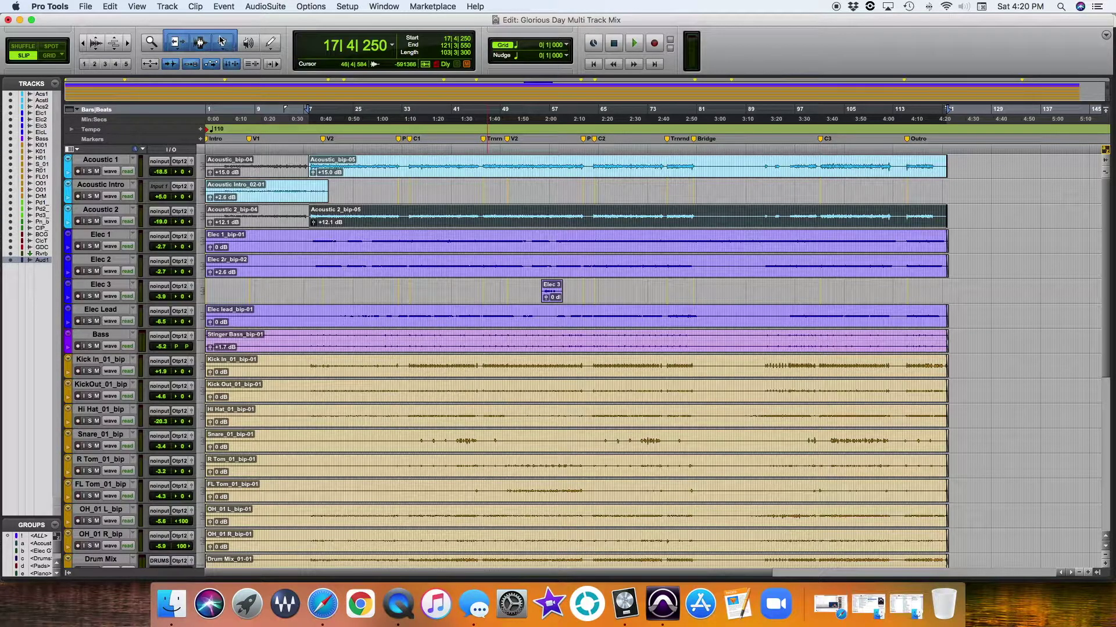
pyautogui.hscroll(5, 344, 188)
pyautogui.hscroll(-5, 344, 187)
pyautogui.click(420, 186)
pyautogui.hscroll(8, 421, 187)
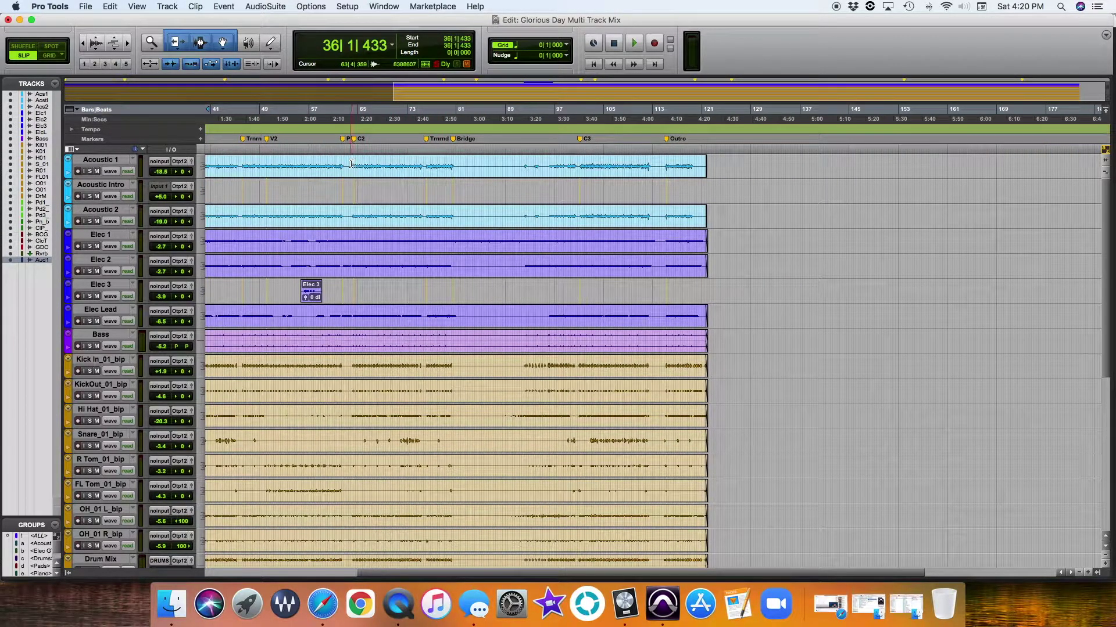
pyautogui.moveTo(350, 164); pyautogui.dragTo(416, 168)
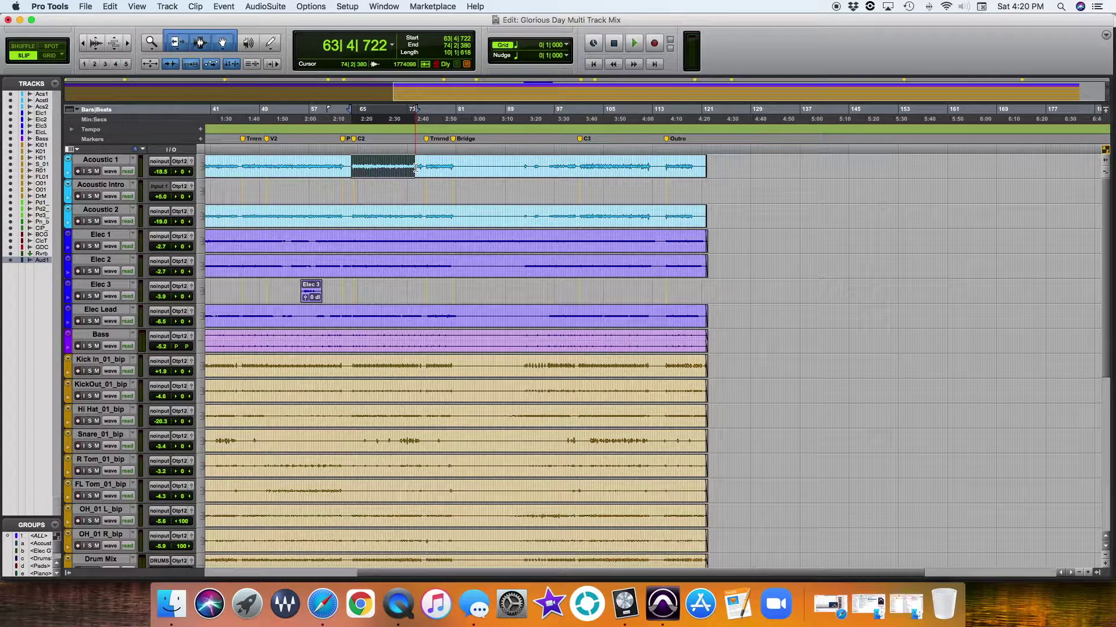
pyautogui.moveTo(274, 166); pyautogui.dragTo(316, 167)
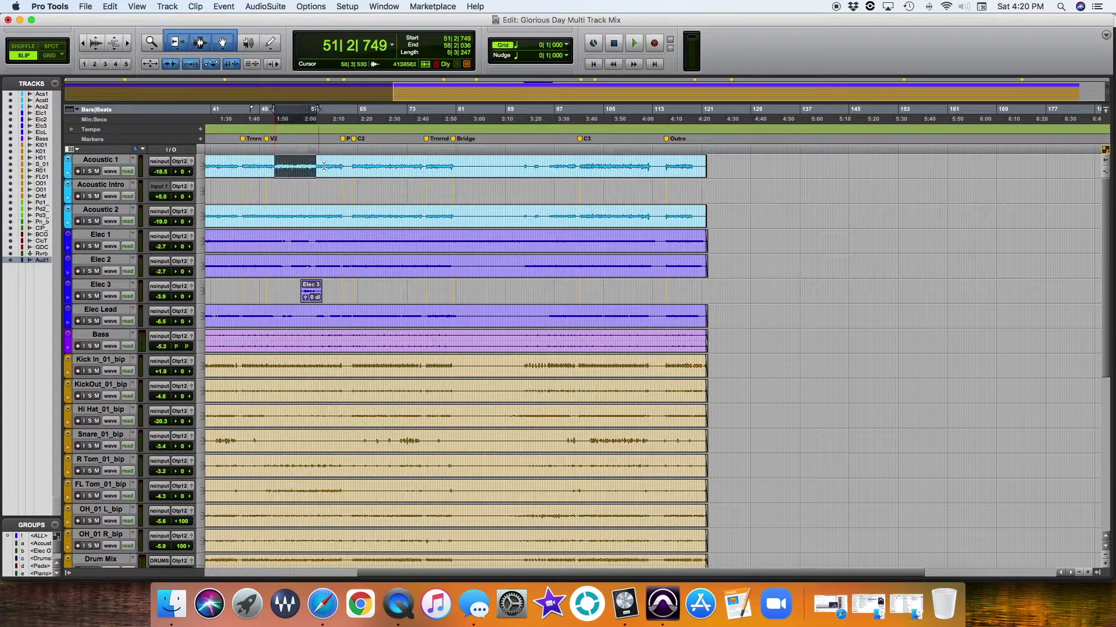
pyautogui.click(694, 172)
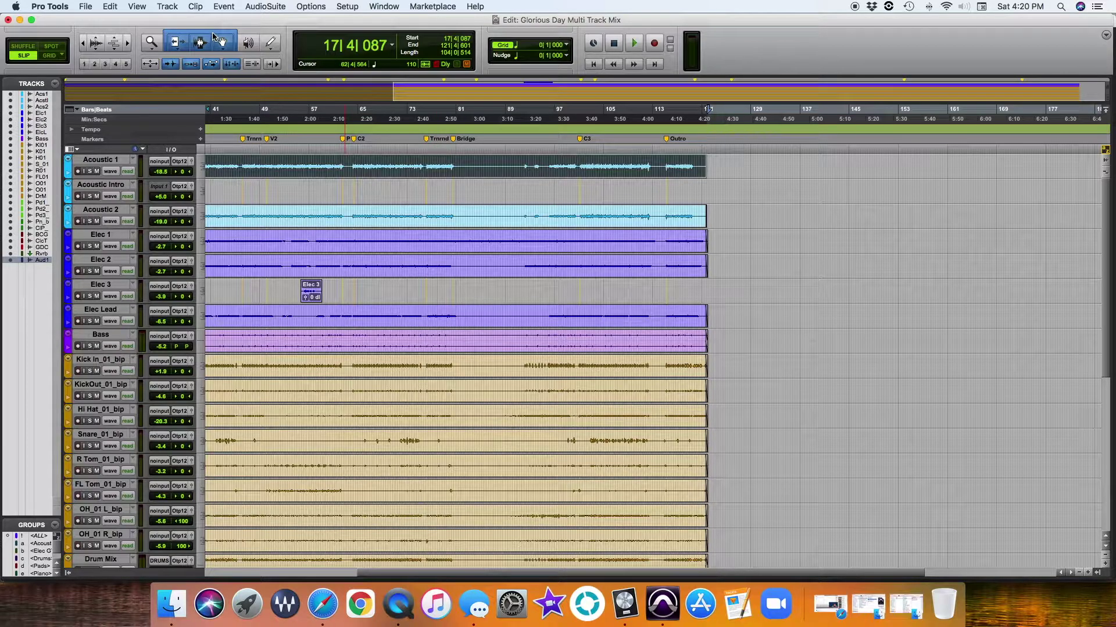
# Switch to the Grabber alone, reactivate the Smart Tool, and place the edit cursor at about bar 26 on Acoustic 1
pyautogui.click(222, 45)
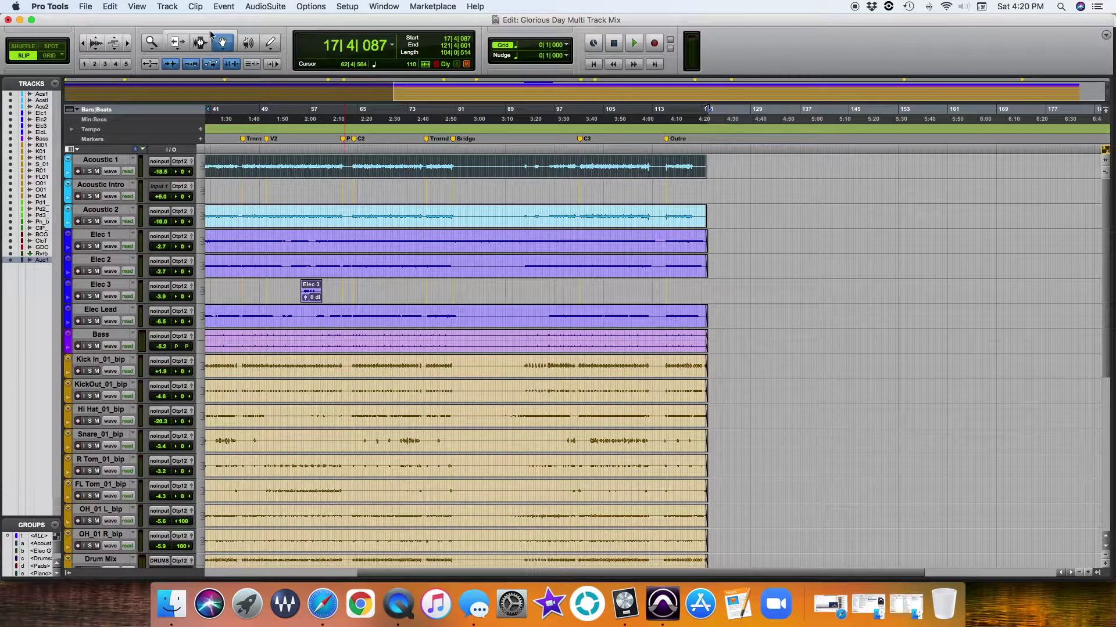
pyautogui.click(212, 35)
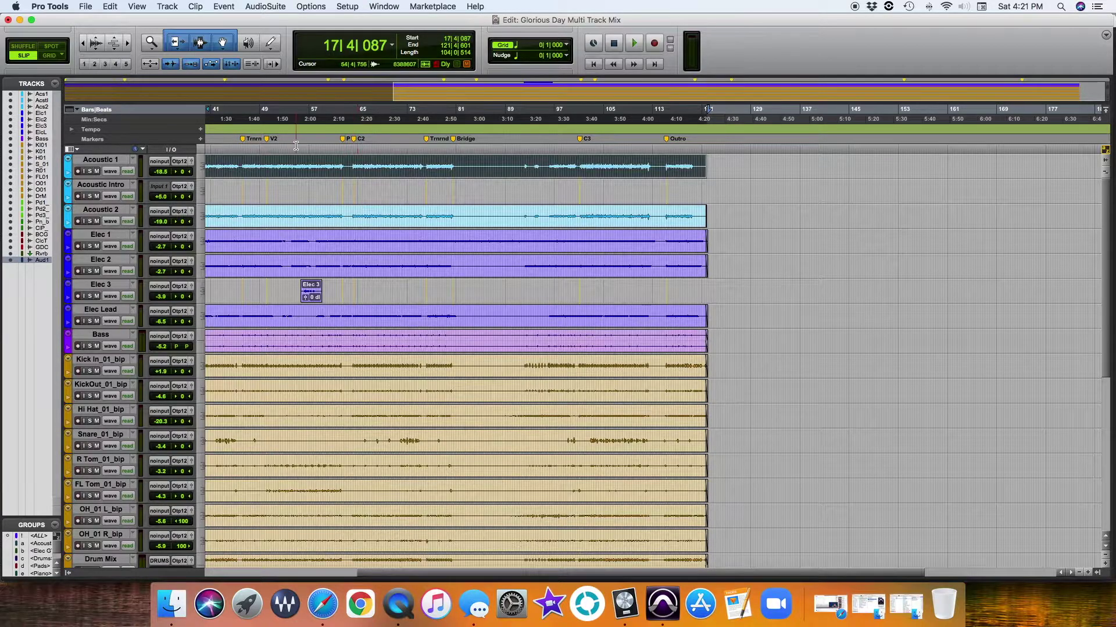
pyautogui.hscroll(-10, 307, 162)
pyautogui.click(360, 169)
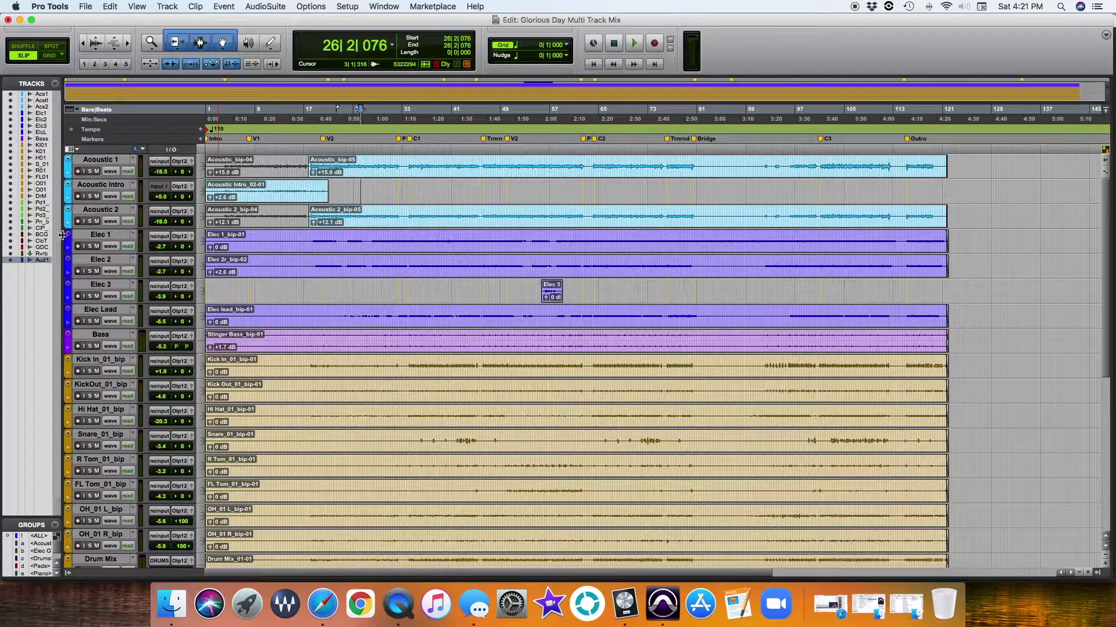
# Widen the track list so full track names fit, and hide and reshow the Acoustic 1 track
pyautogui.moveTo(62, 234); pyautogui.dragTo(120, 235)
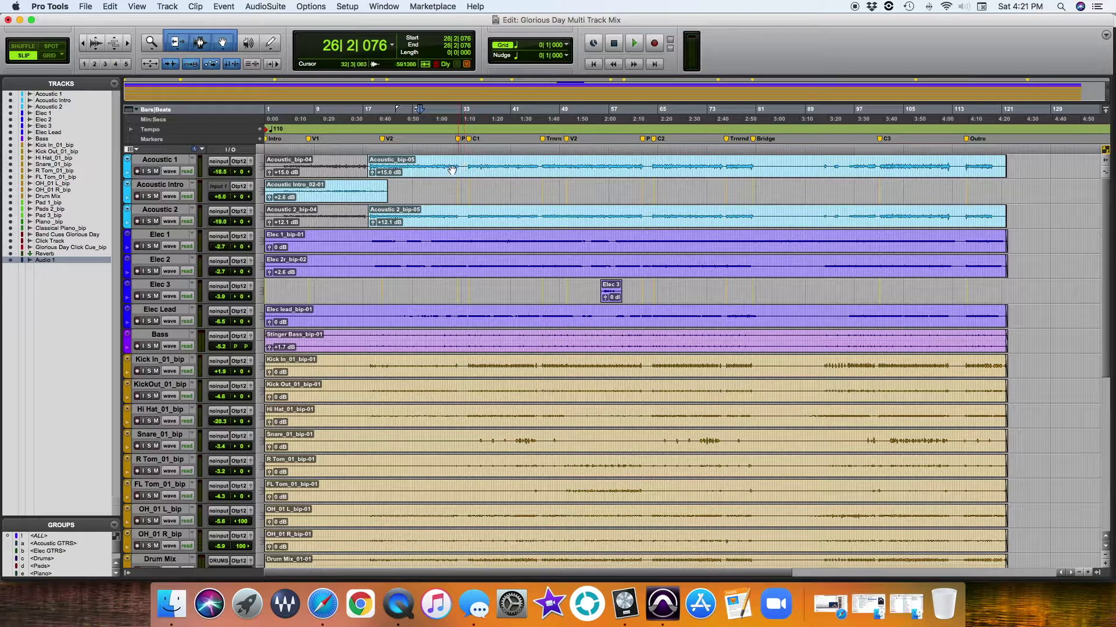
pyautogui.click(10, 95)
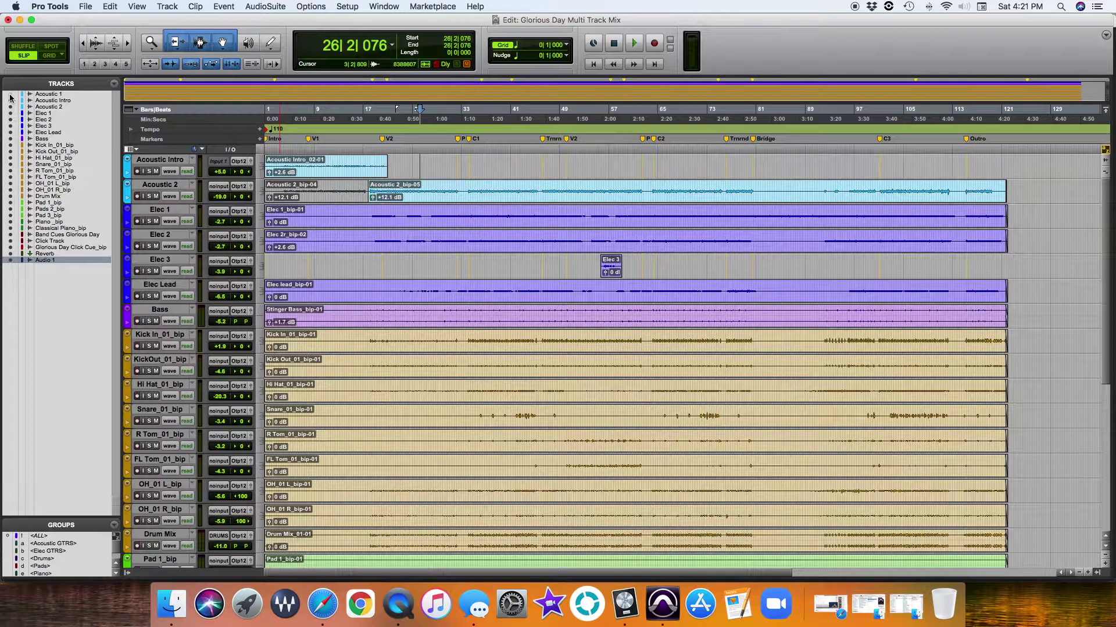
pyautogui.click(10, 95)
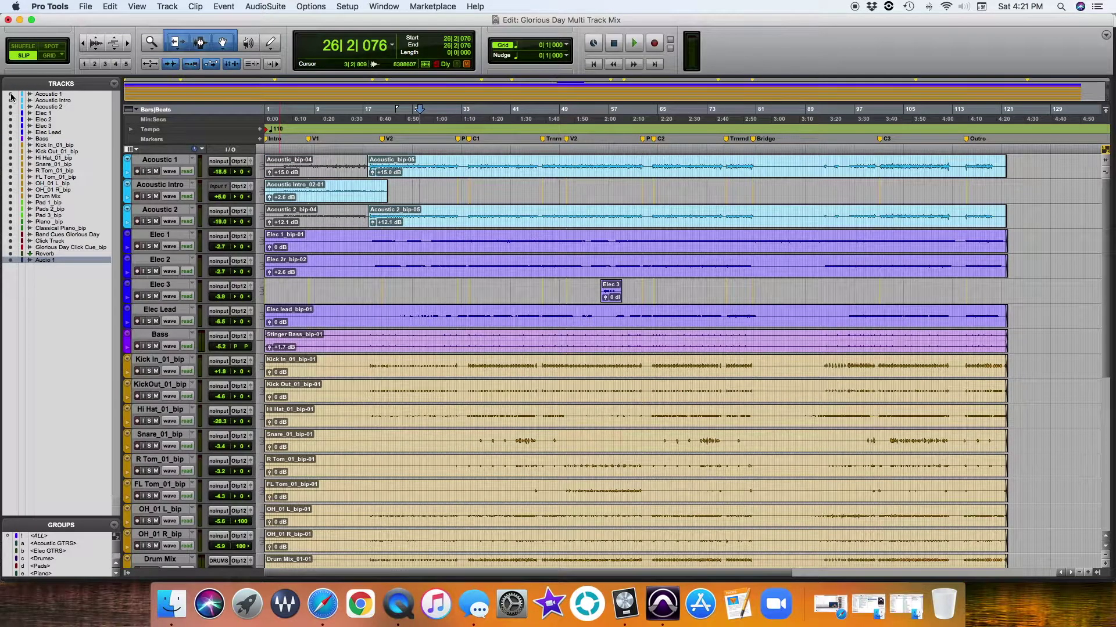
pyautogui.click(157, 172)
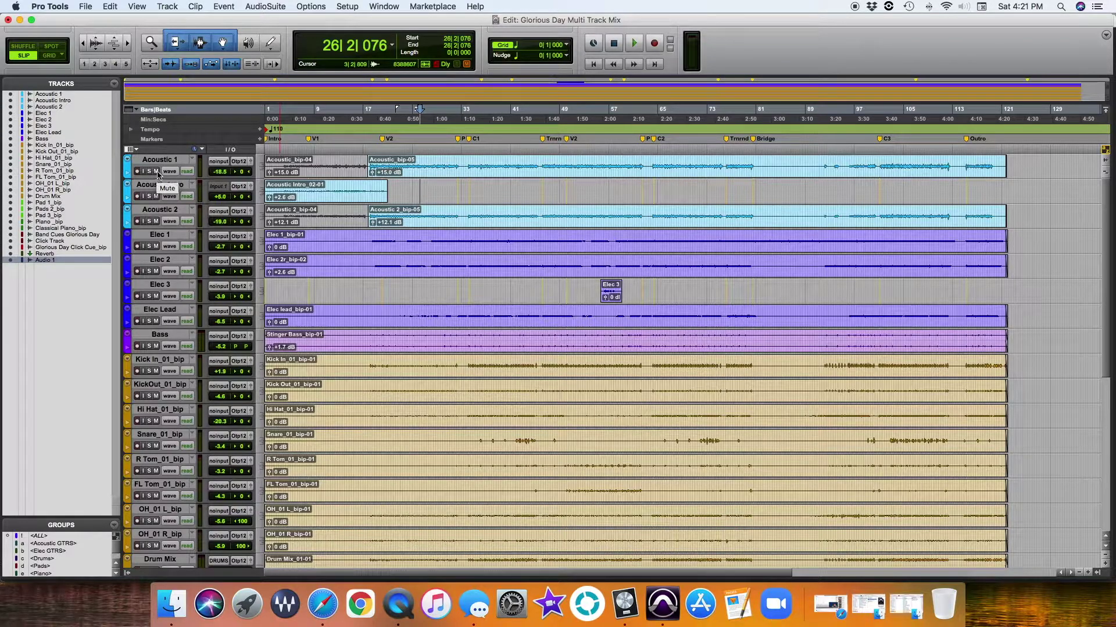
# Hide the tracks Acoustic 1 through Bass and Pad 1 through Audio 1, leaving only the drum tracks and Drum Mix shown
pyautogui.click(9, 96)
pyautogui.click(9, 96)
pyautogui.click(12, 140)
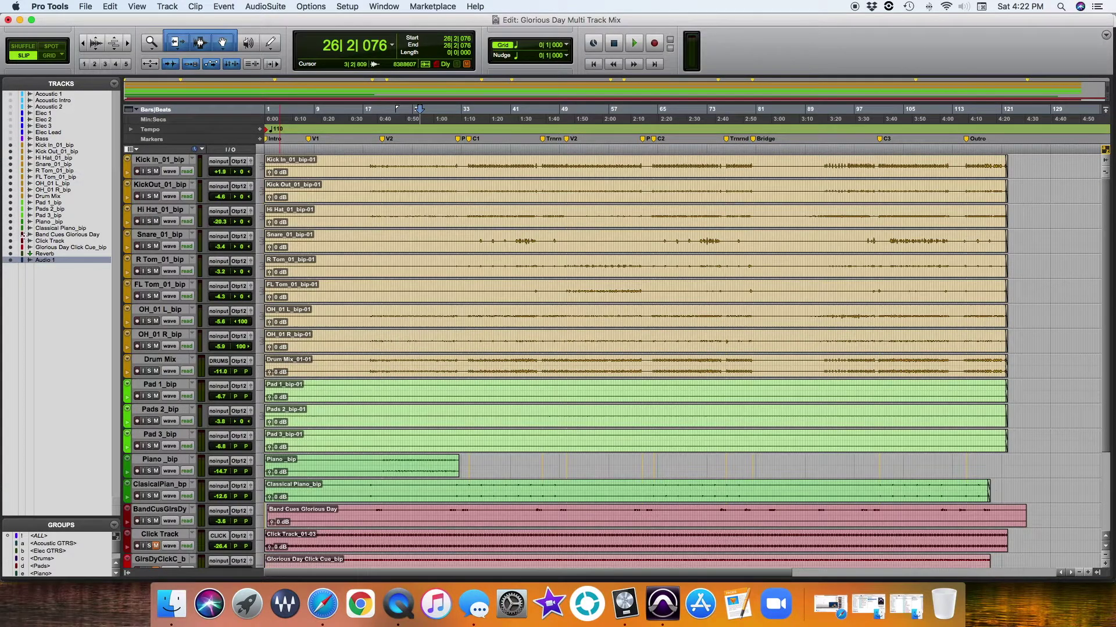
pyautogui.click(9, 203)
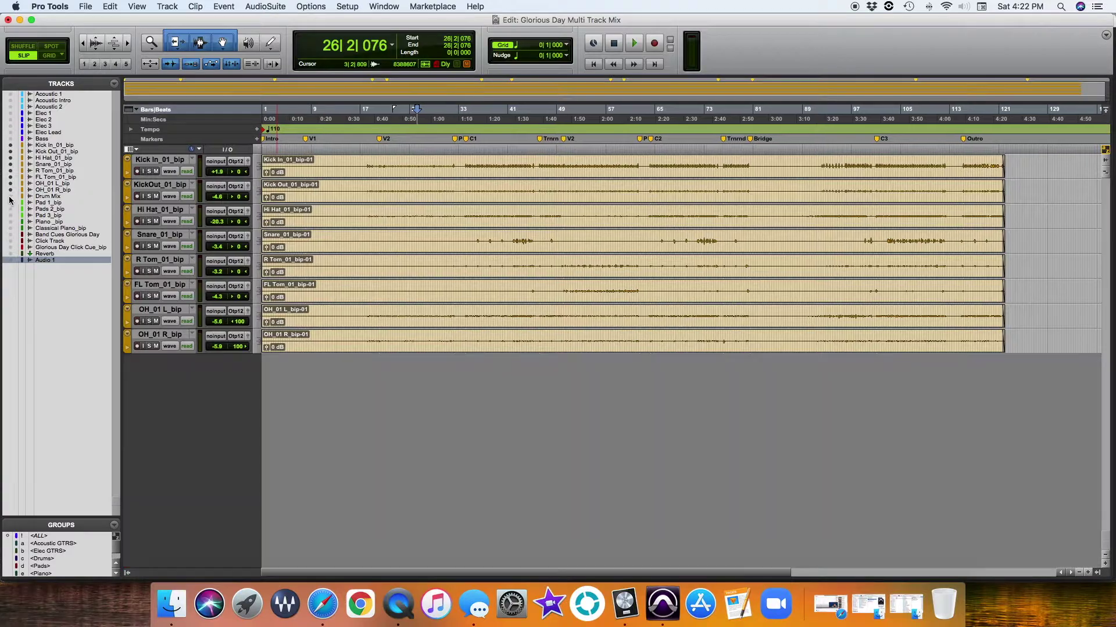
# Place the edit cursor at about bar 34 on Kick In, play the session briefly from there, and stop playback
pyautogui.click(468, 165)
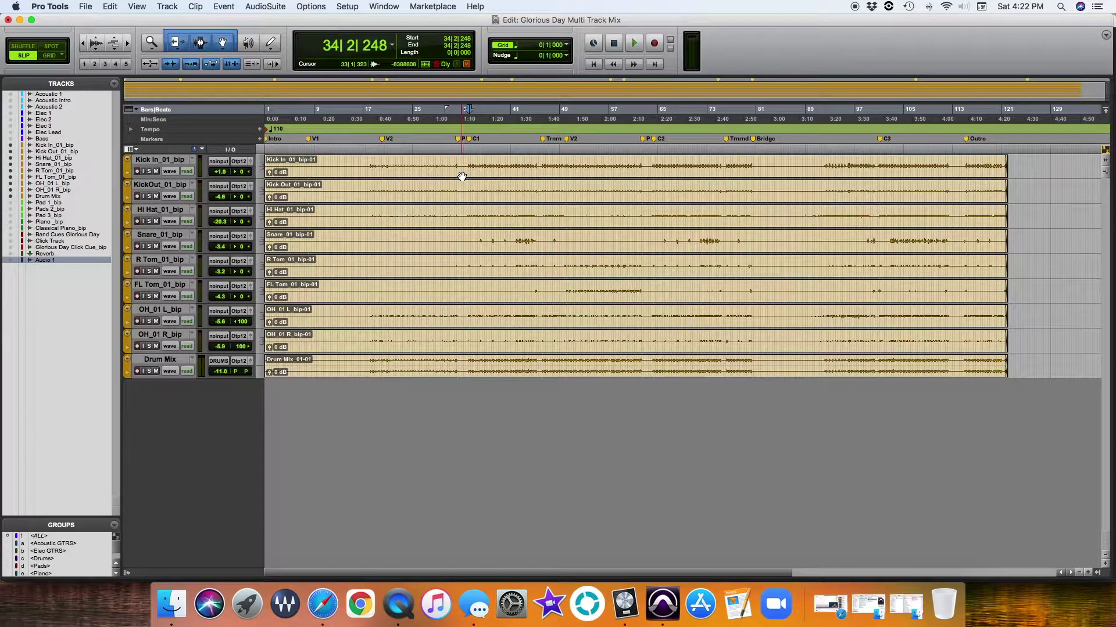
pyautogui.press('space')
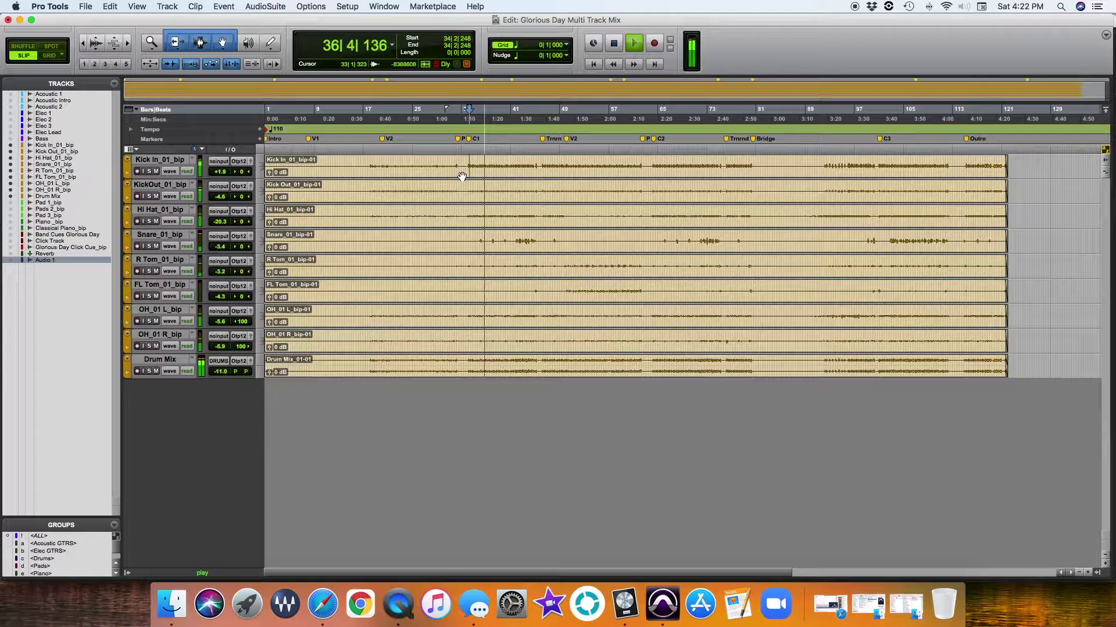
pyautogui.press('space')
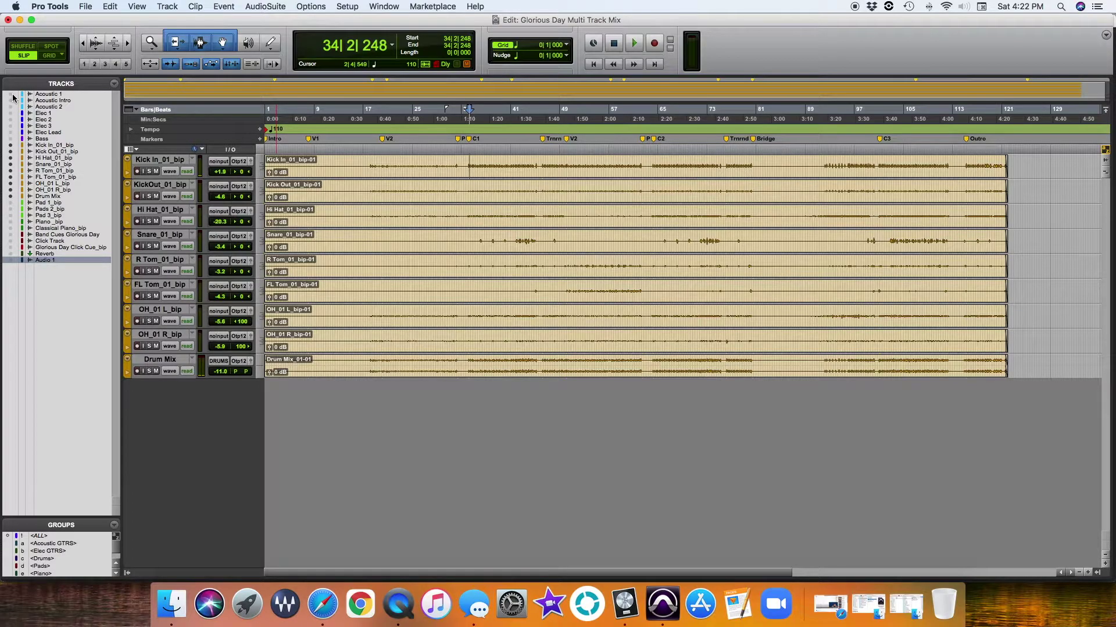
# Show all hidden tracks again, from Acoustic 1 through Audio 1, and narrow the track list
pyautogui.keyDown('alt'); pyautogui.click(10, 148); pyautogui.keyUp('alt')
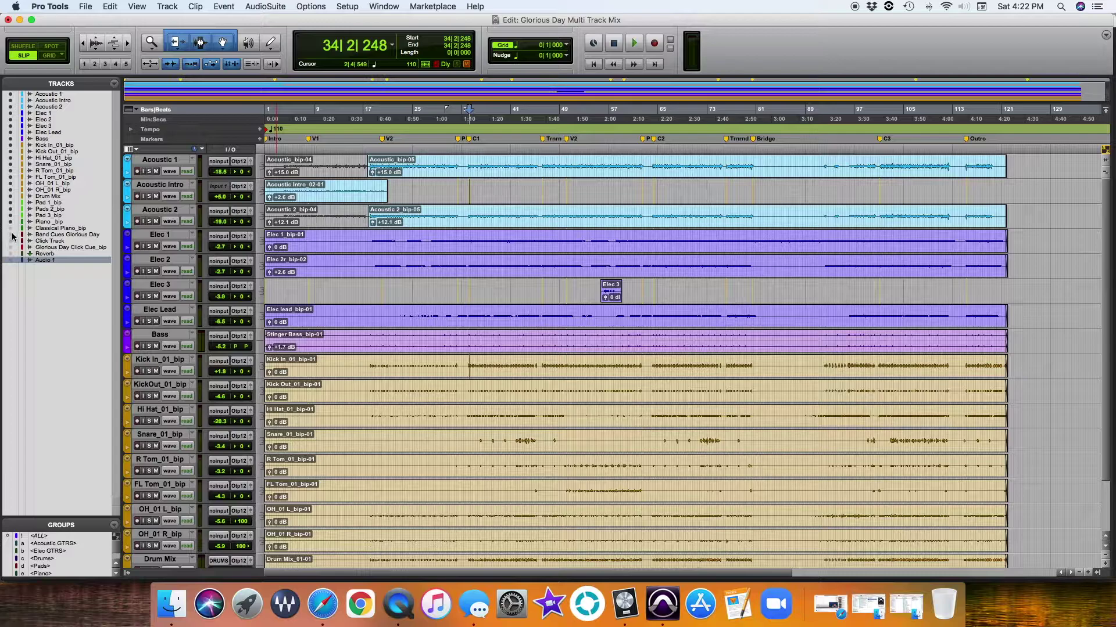
pyautogui.keyDown('alt'); pyautogui.click(10, 260); pyautogui.keyUp('alt')
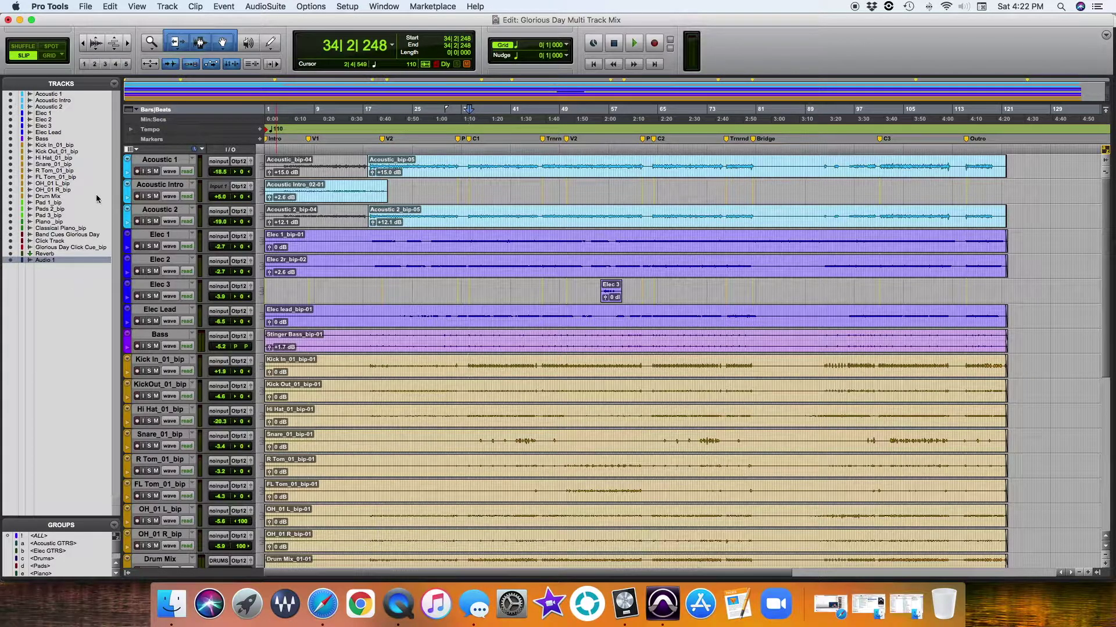
pyautogui.moveTo(118, 191); pyautogui.dragTo(92, 192)
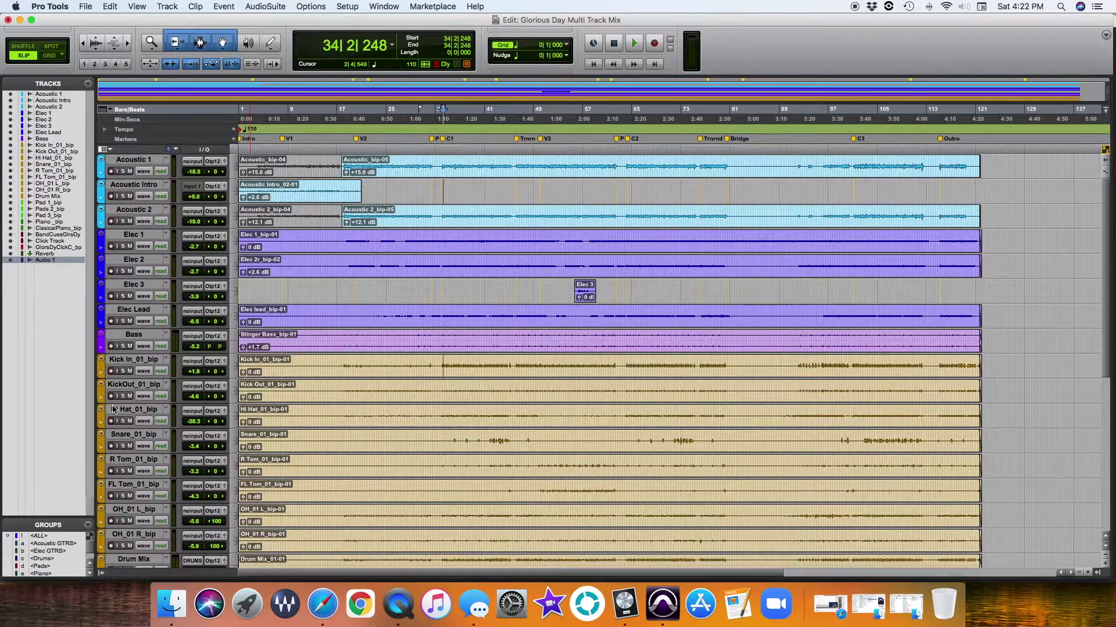
# Hide and reshow the track and group lists, and enlarge the Groups list so every group fits
pyautogui.click(102, 577)
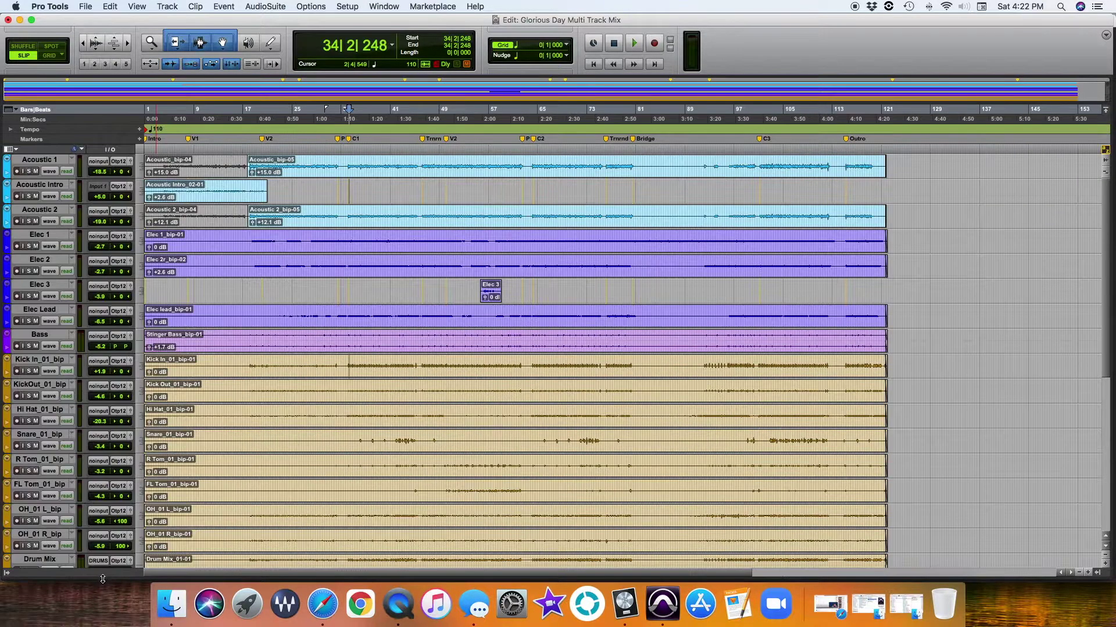
pyautogui.click(7, 575)
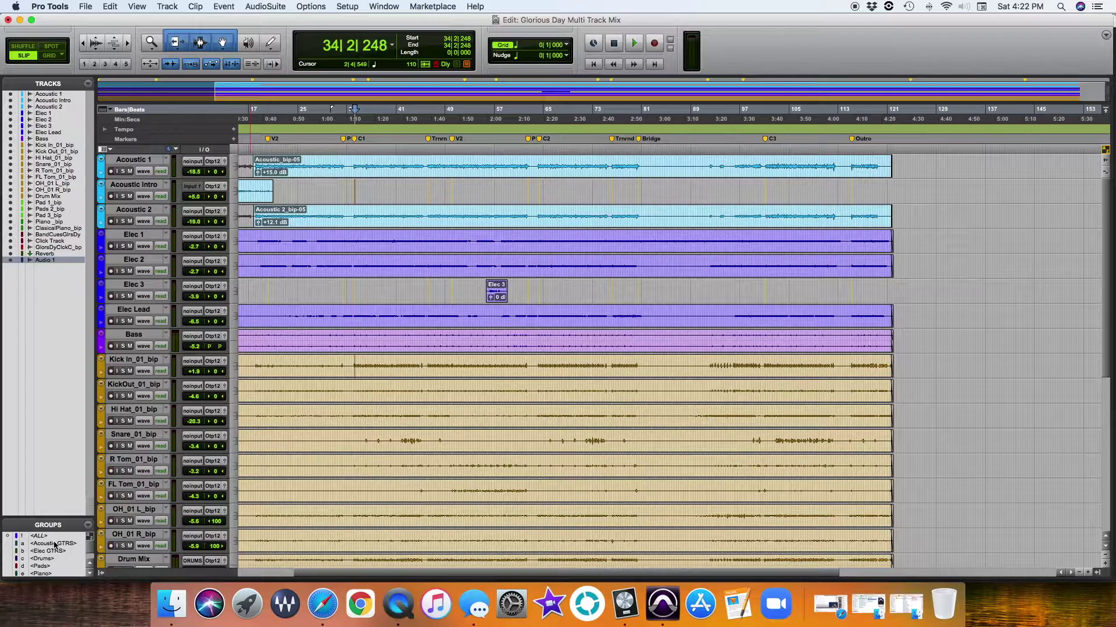
pyautogui.scroll(-2, 55, 543)
pyautogui.scroll(2, 56, 544)
pyautogui.moveTo(76, 516); pyautogui.dragTo(76, 489)
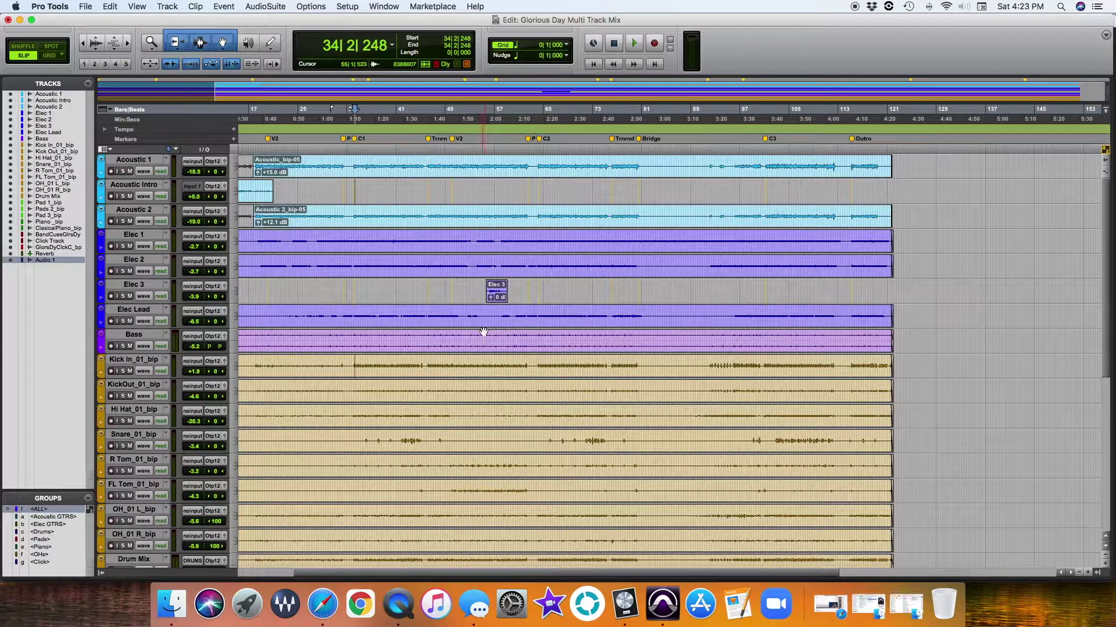
# With the ALL group active, select the clips on every track at once from the Elec Lead track
pyautogui.tripleClick(450, 312)
pyautogui.hscroll(-5, 448, 312)
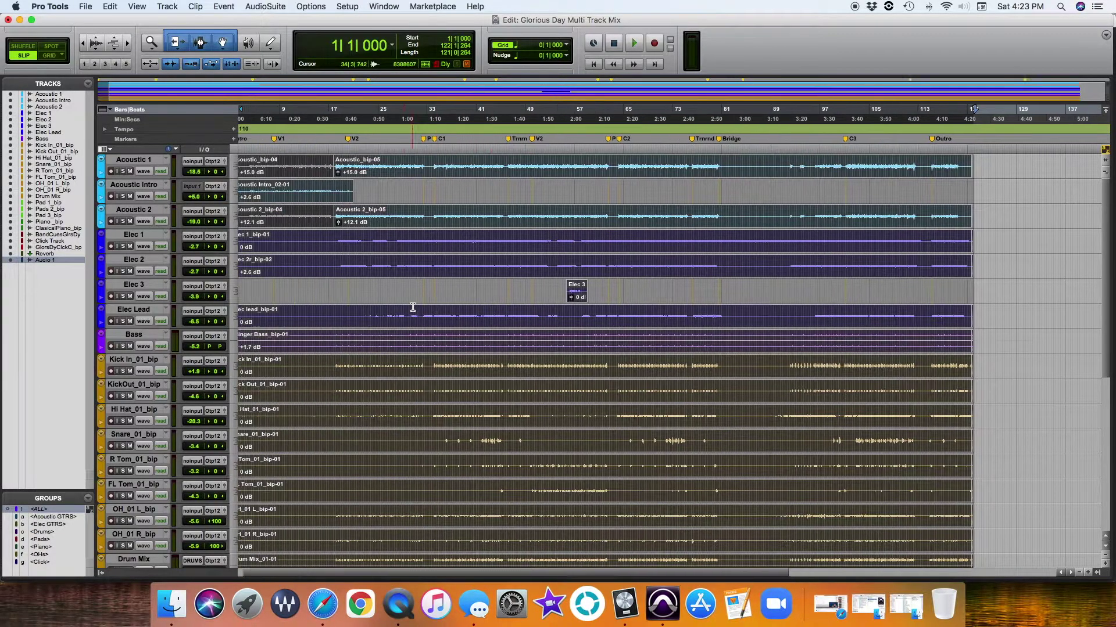
pyautogui.scroll(-5, 411, 322)
pyautogui.scroll(5, 410, 325)
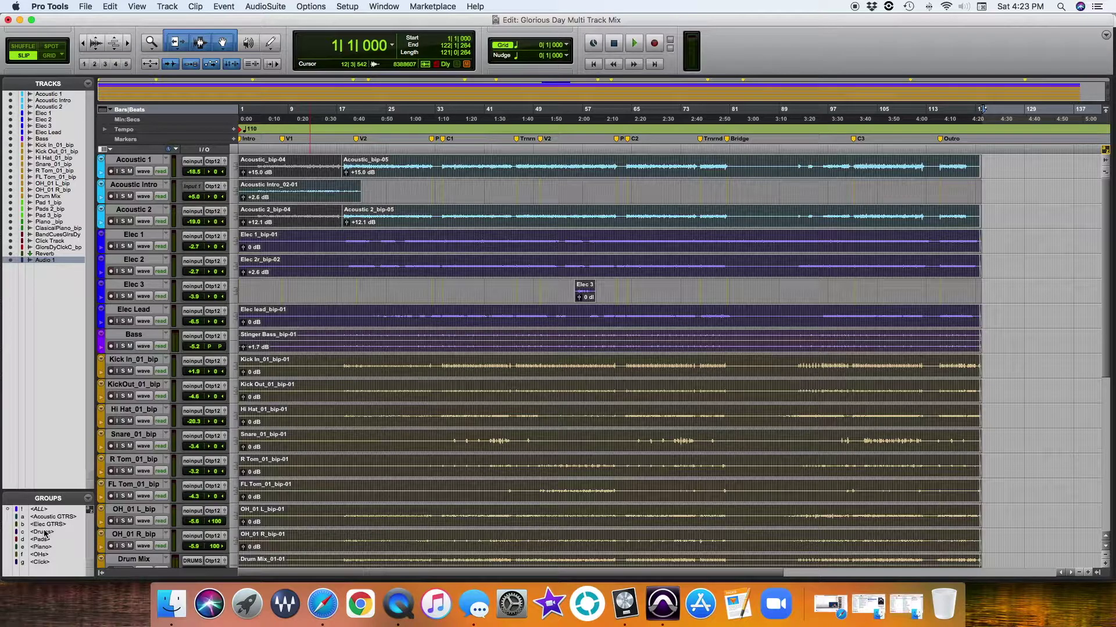
# Activate the Drums group instead of ALL, select its clips through Hi Hat, and place the edit cursor at about bar 24
pyautogui.click(44, 532)
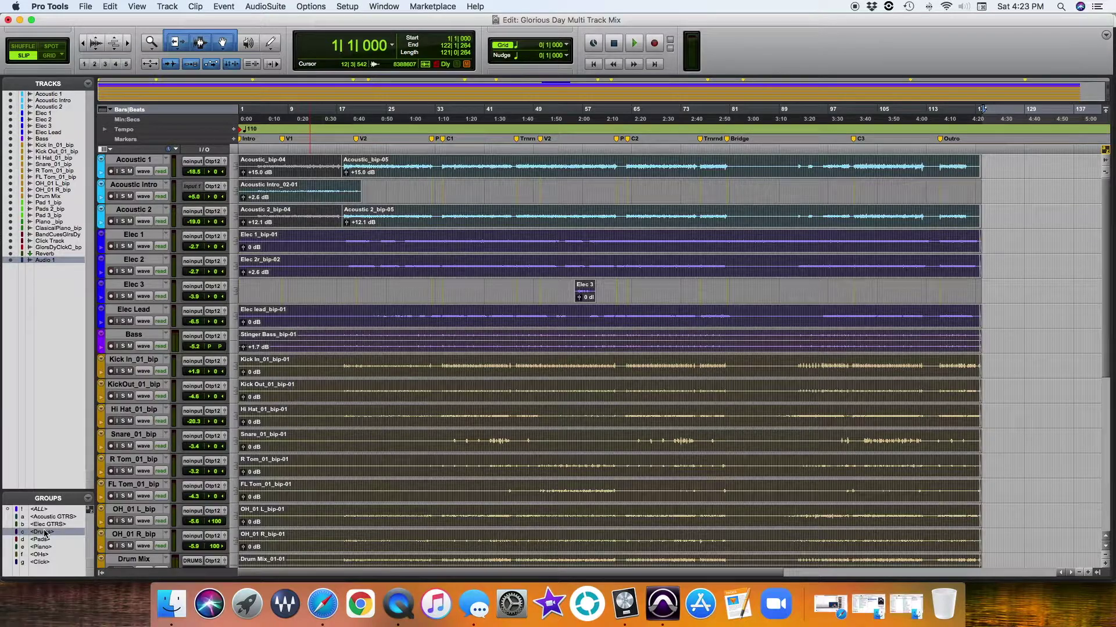
pyautogui.click(360, 237)
pyautogui.scroll(-2, 378, 348)
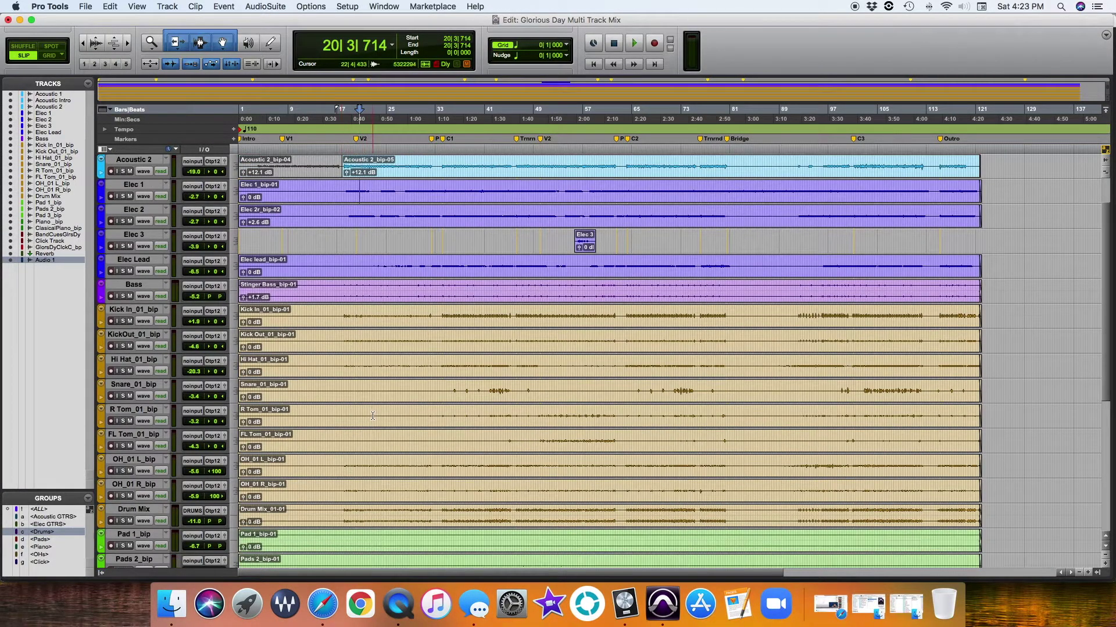
pyautogui.tripleClick(383, 365)
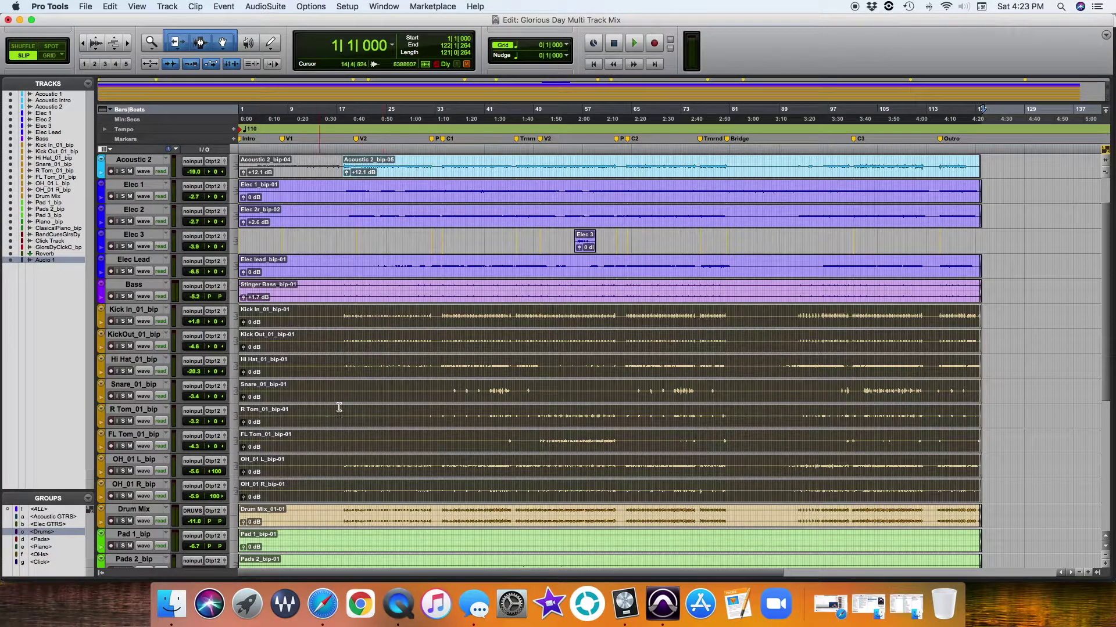
pyautogui.click(384, 367)
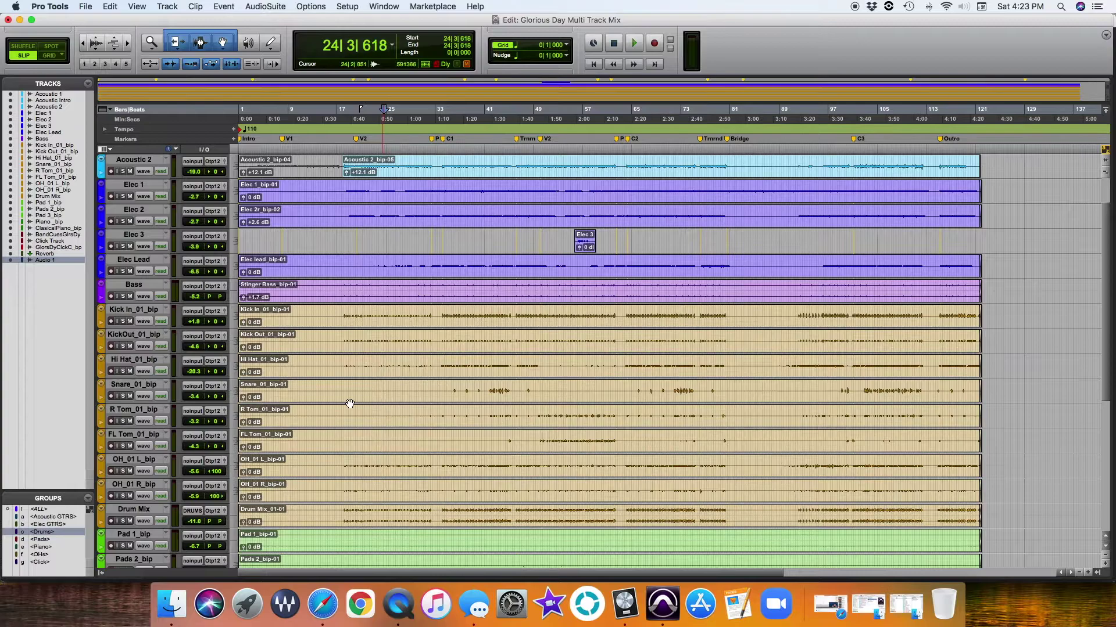
# Activate the Elec GTRS group instead of Drums and select all electric guitar clips through Elec 1
pyautogui.click(48, 525)
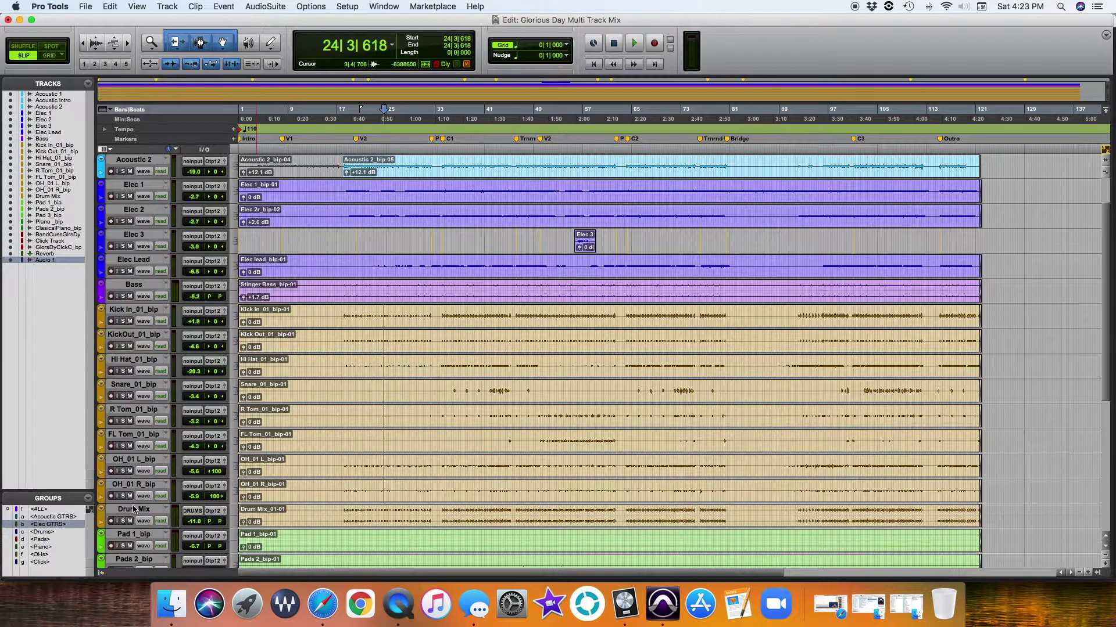
pyautogui.scroll(3, 134, 510)
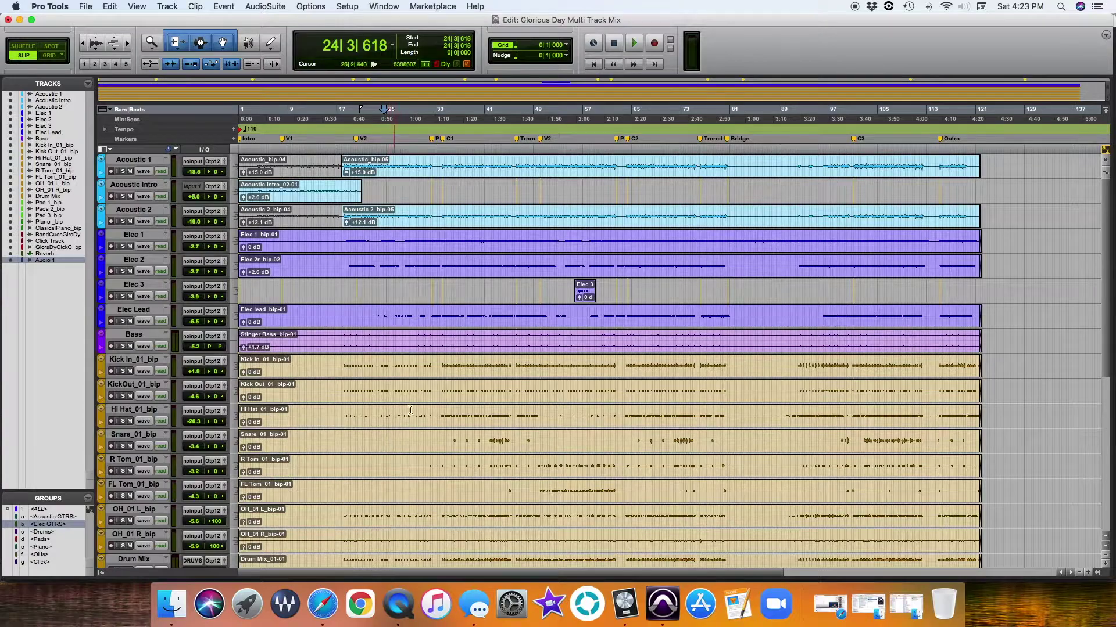
pyautogui.doubleClick(384, 242)
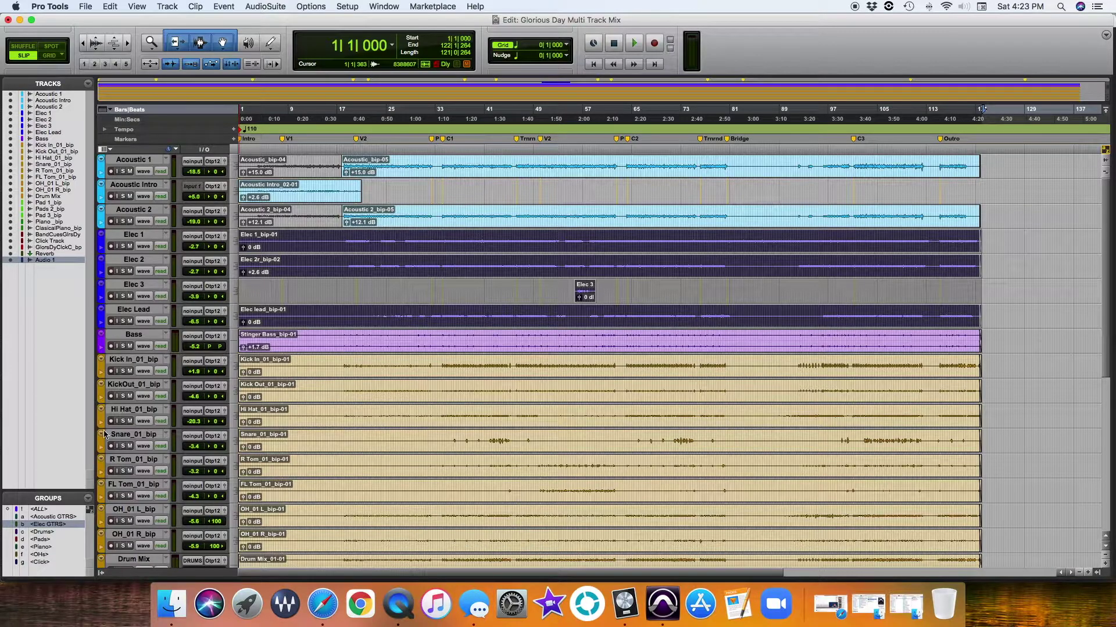
# Replace Elec GTRS with the ALL group, deactivate ALL in the Mix window, and place the edit cursor at about bar 23 on Bass
pyautogui.click(63, 527)
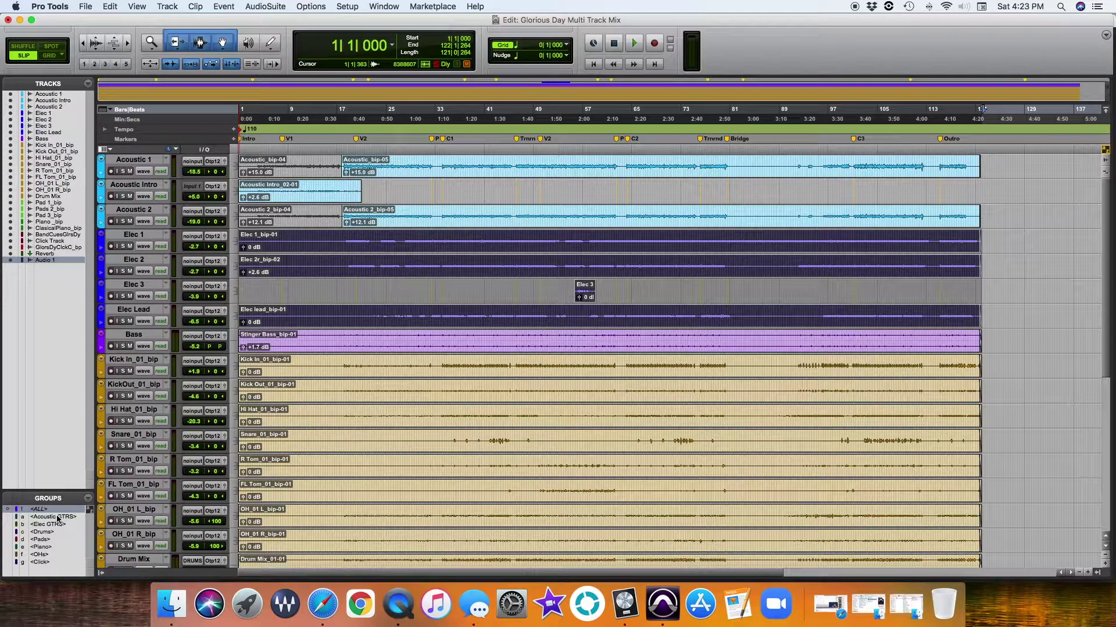
pyautogui.press('super+equal')
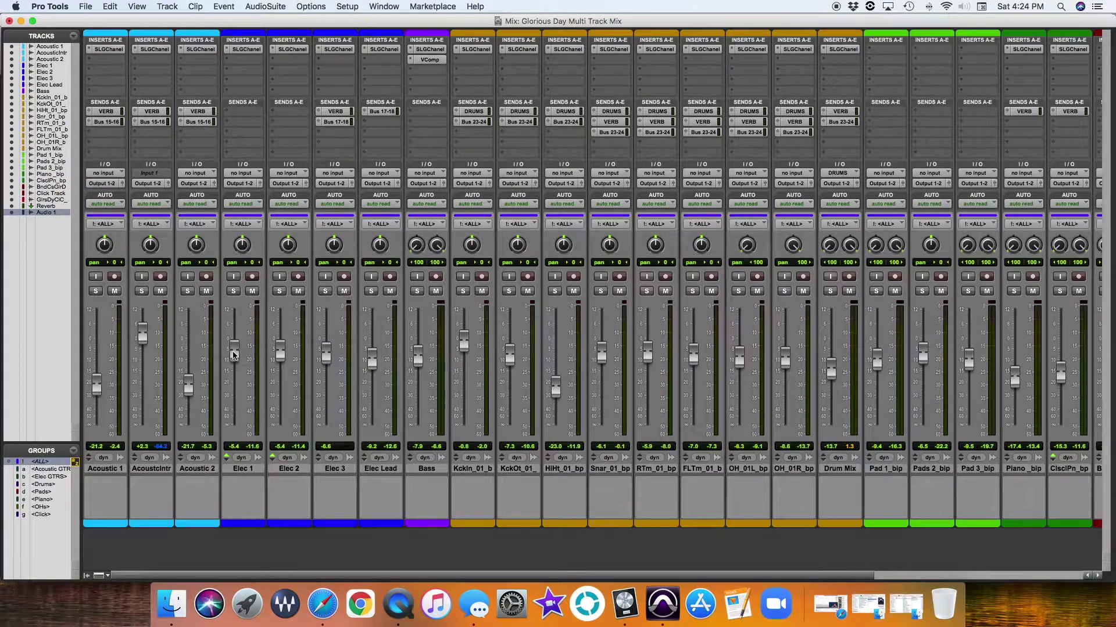
pyautogui.click(41, 462)
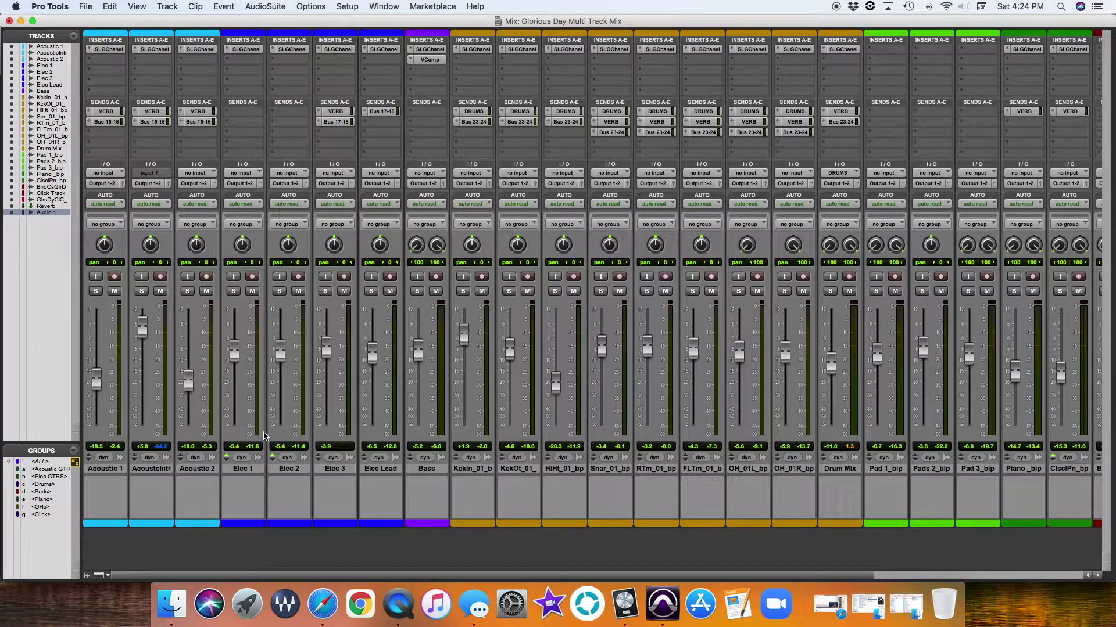
pyautogui.press('super+equal')
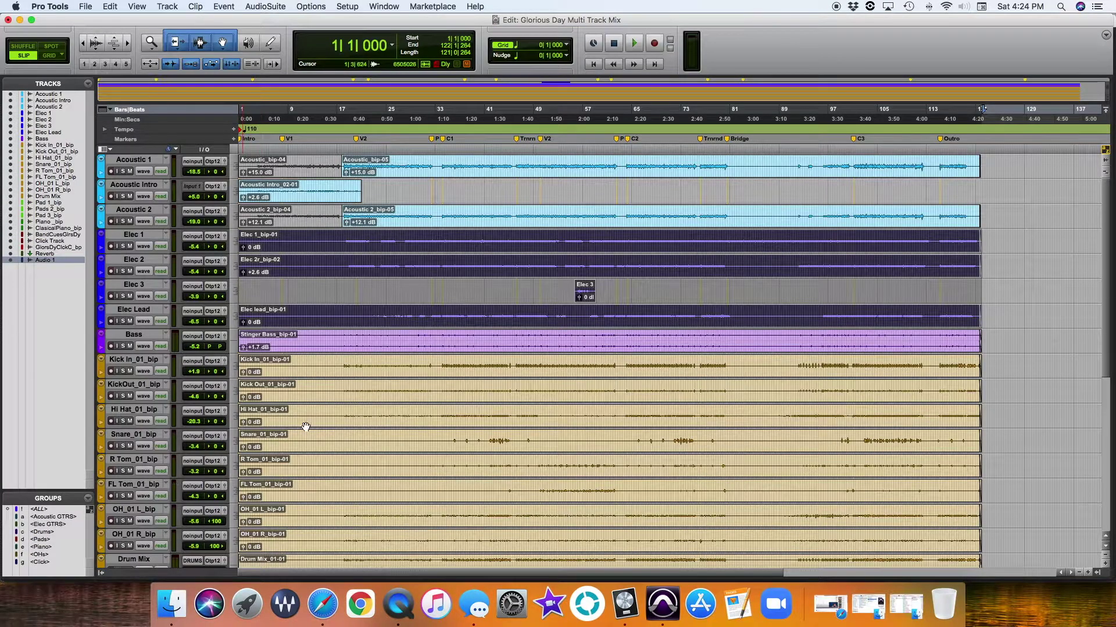
pyautogui.click(377, 341)
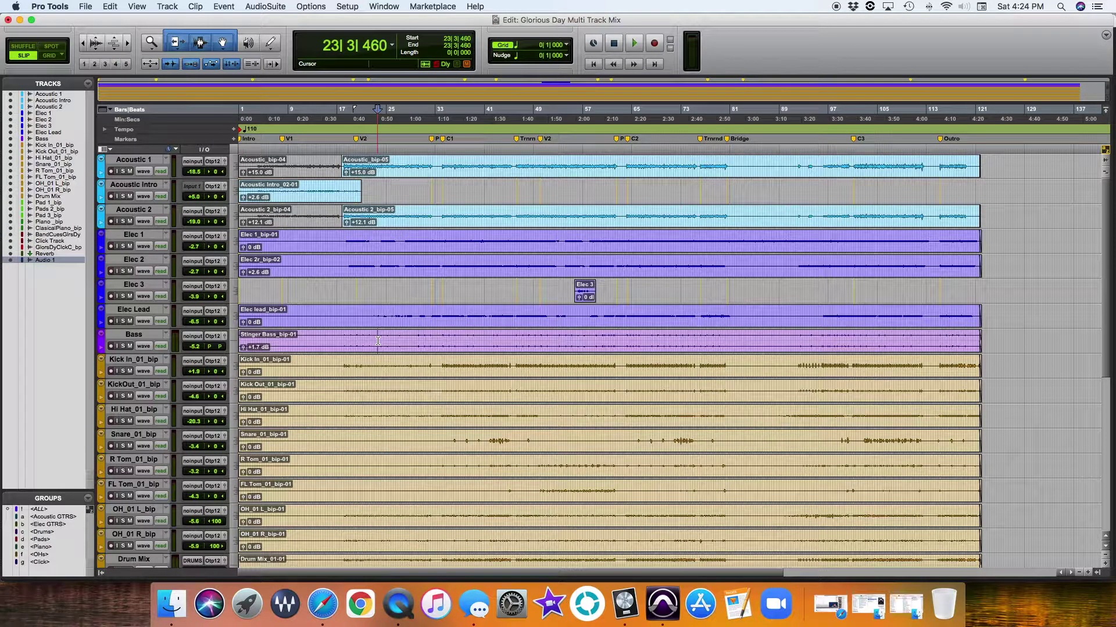
# Create a Mix/Edit group named "drums 2" containing the tracks Kick In through Drum Mix
pyautogui.press('super+g')
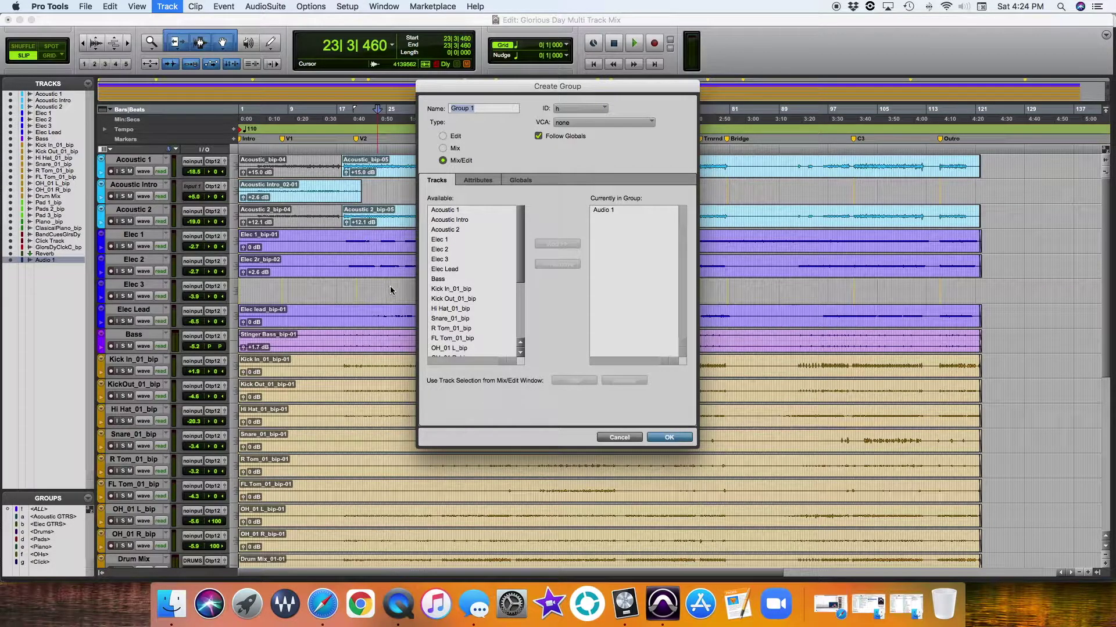
pyautogui.click(619, 440)
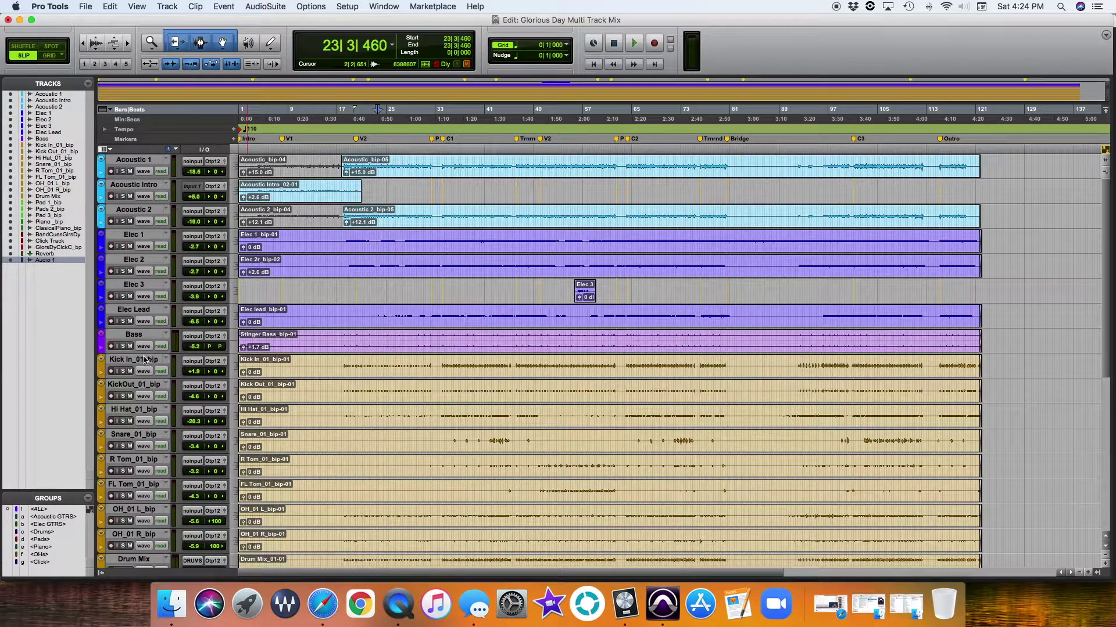
pyautogui.click(145, 360)
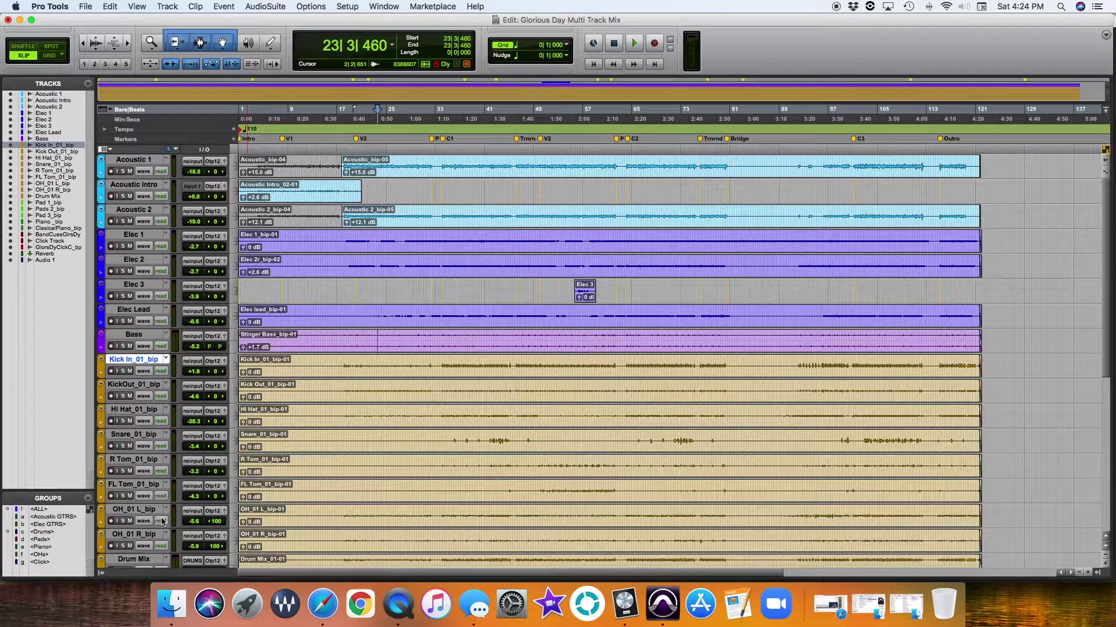
pyautogui.keyDown('shift'); pyautogui.click(127, 559); pyautogui.keyUp('shift')
pyautogui.scroll(-5, 149, 540)
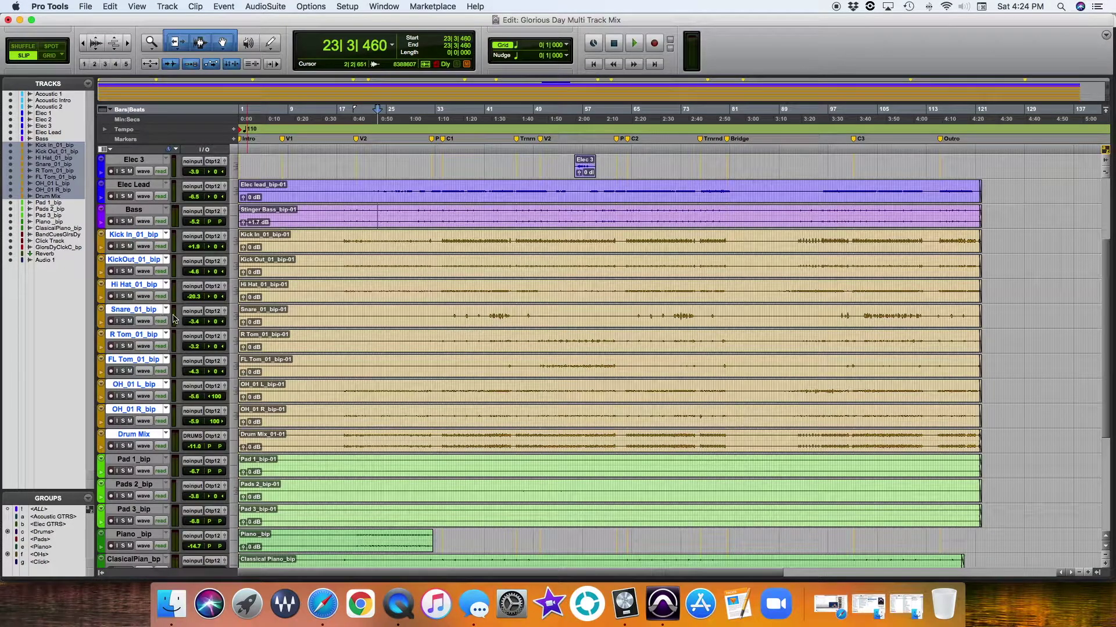
pyautogui.press('super+g')
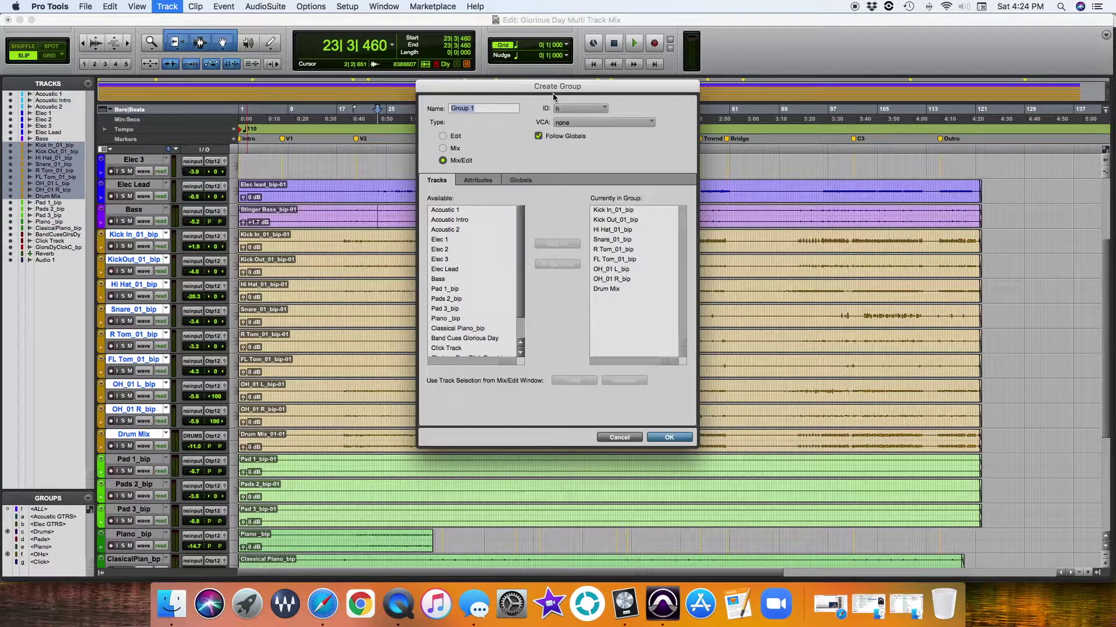
pyautogui.write('drums 2')
pyautogui.click(669, 437)
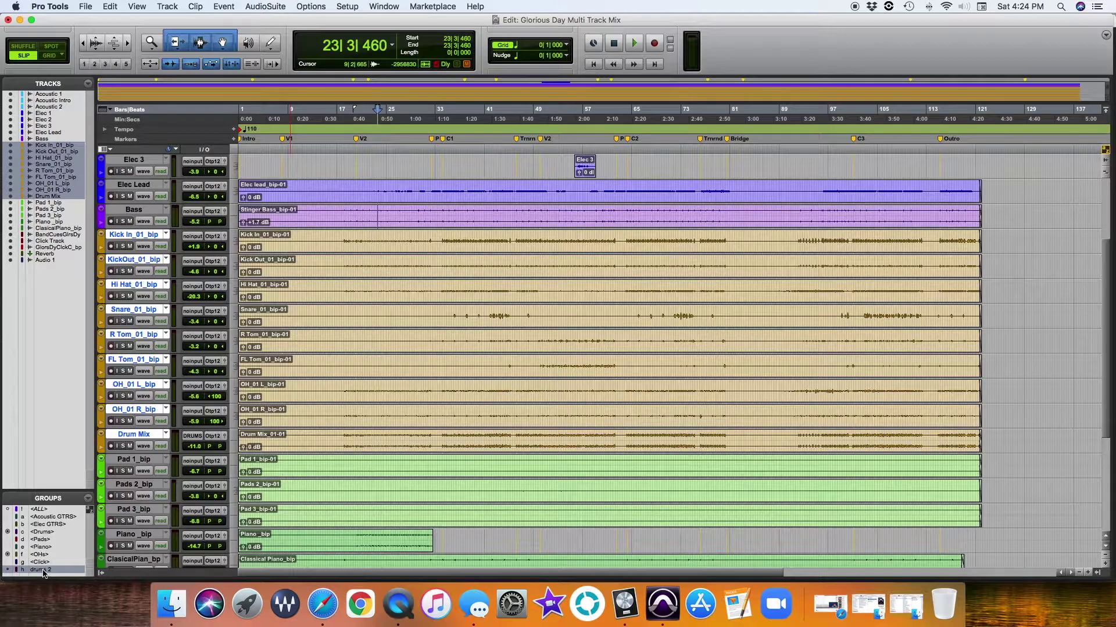
# Activate the Drums group, select its clips through Hi Hat, deactivate it, and place the edit cursor at about bar 16 on Drum Mix
pyautogui.click(45, 533)
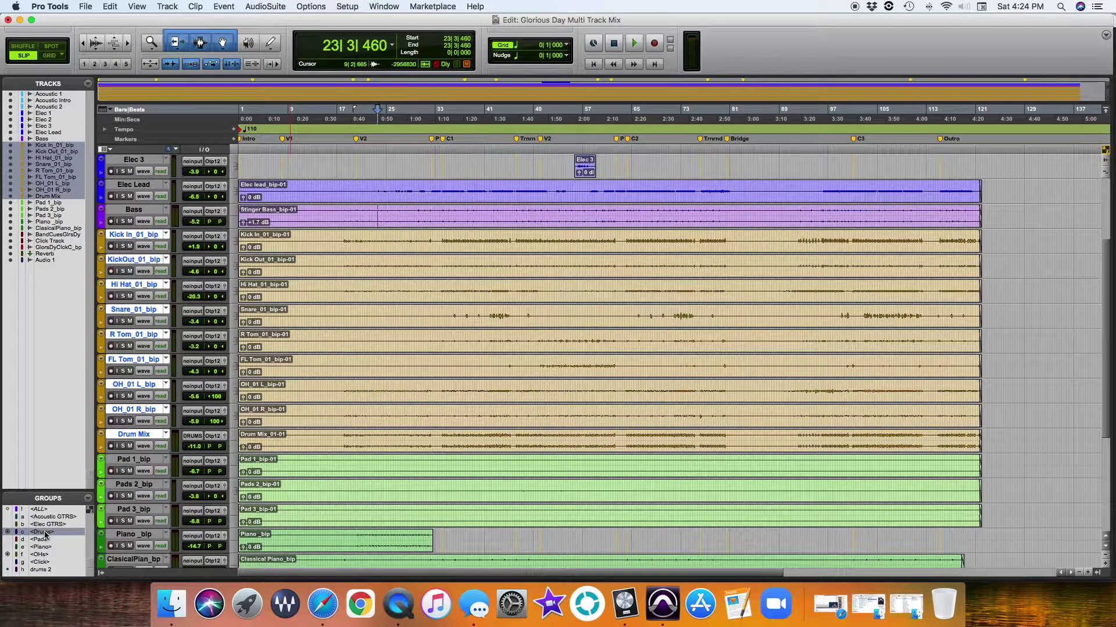
pyautogui.doubleClick(385, 290)
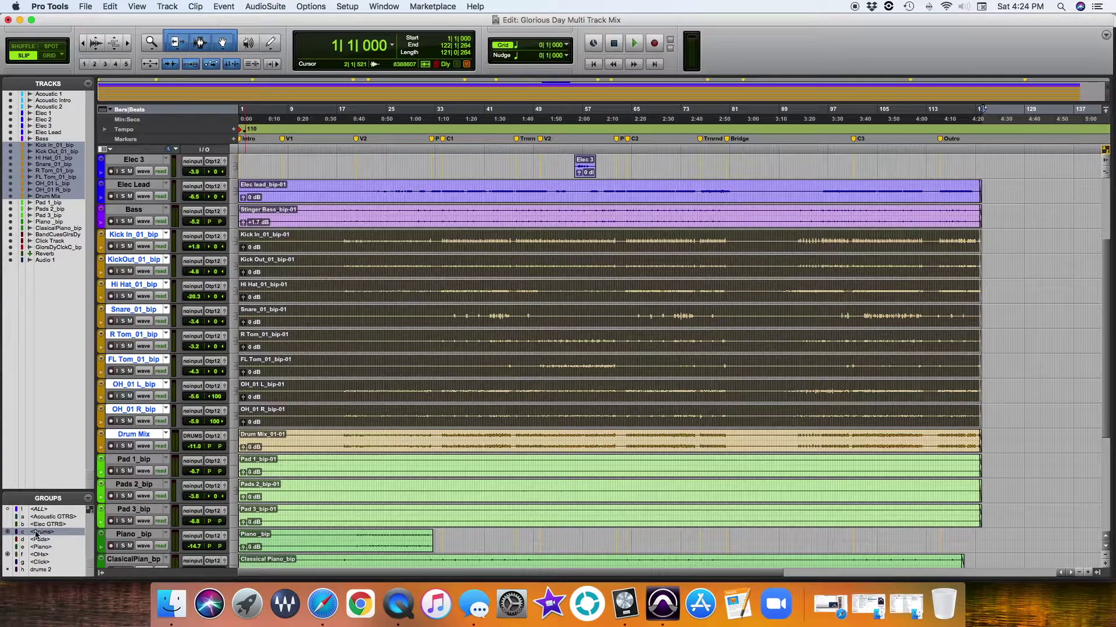
pyautogui.click(36, 533)
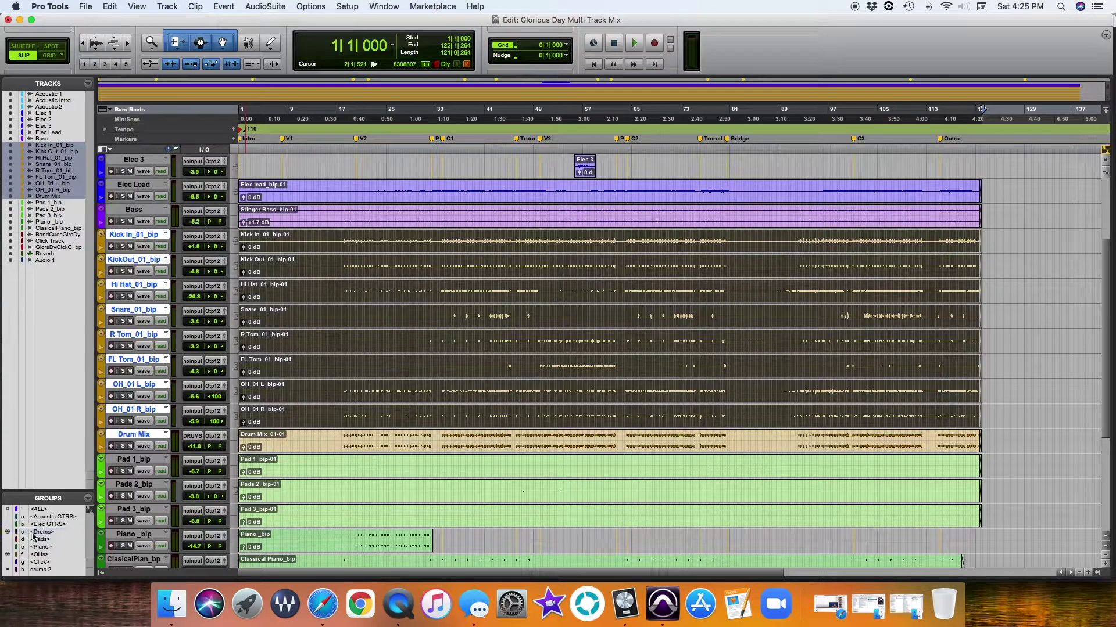
pyautogui.click(331, 444)
# Activate the drums 2 group, select all its clips, deactivate it, and place the edit cursor at about bar 27
pyautogui.click(46, 572)
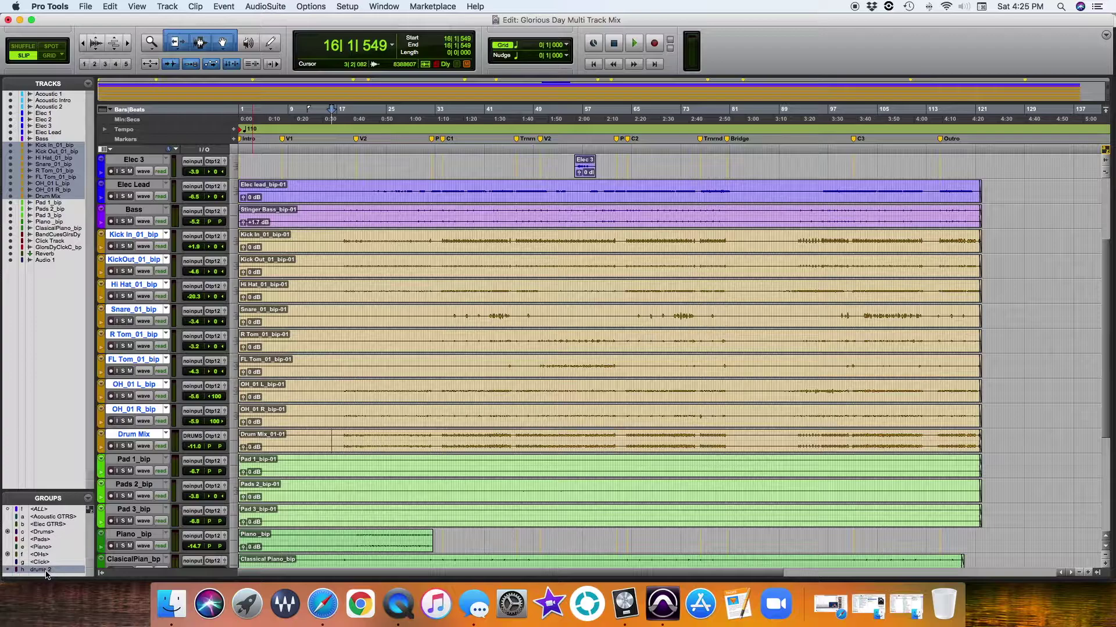
pyautogui.doubleClick(381, 350)
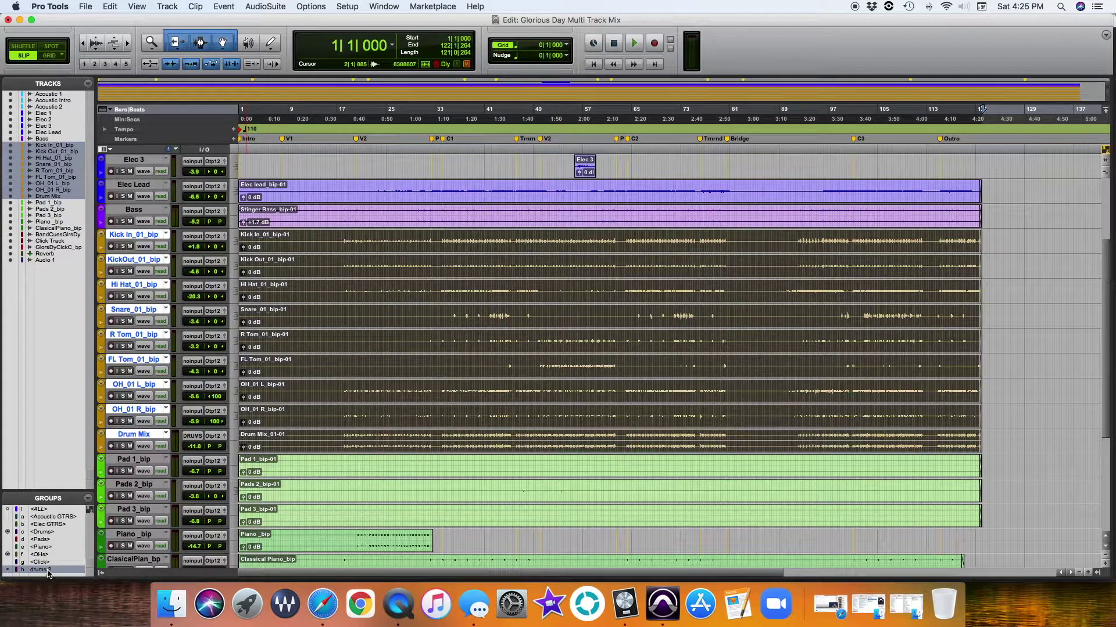
pyautogui.click(404, 364)
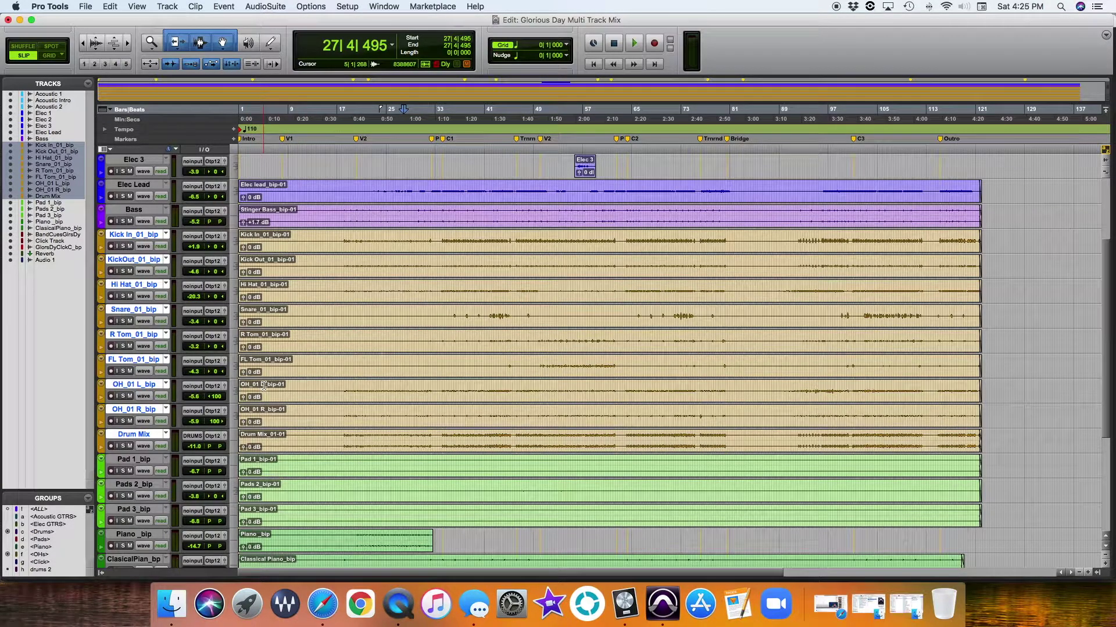
# Place the edit cursor at about bar 27 on Kick In and show the Clips list
pyautogui.scroll(-7, 262, 452)
pyautogui.scroll(5, 262, 451)
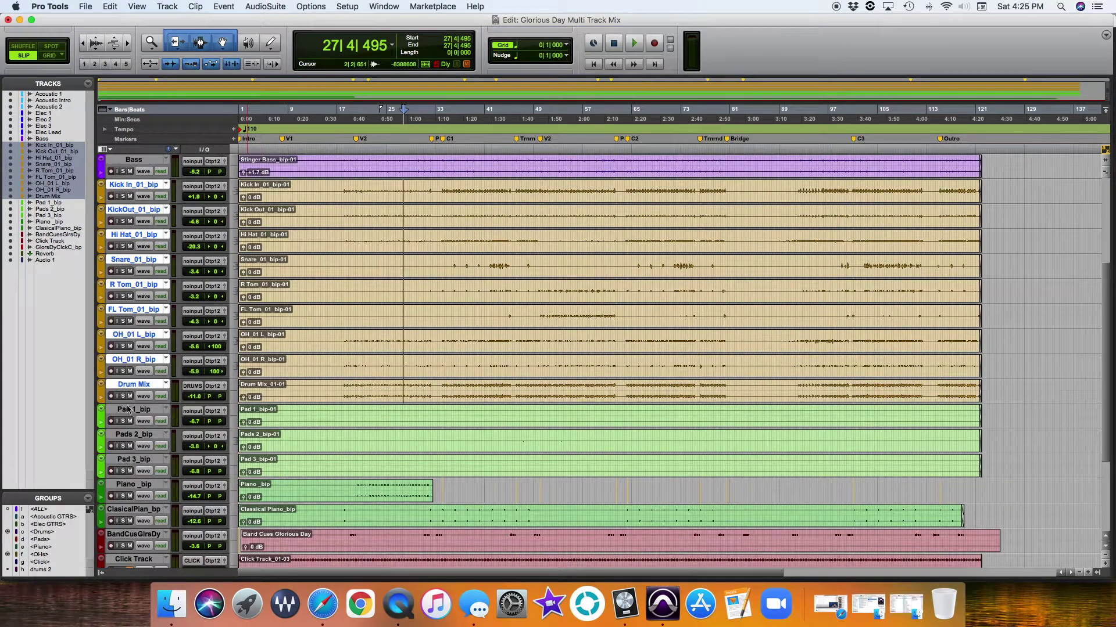
pyautogui.scroll(7, 165, 490)
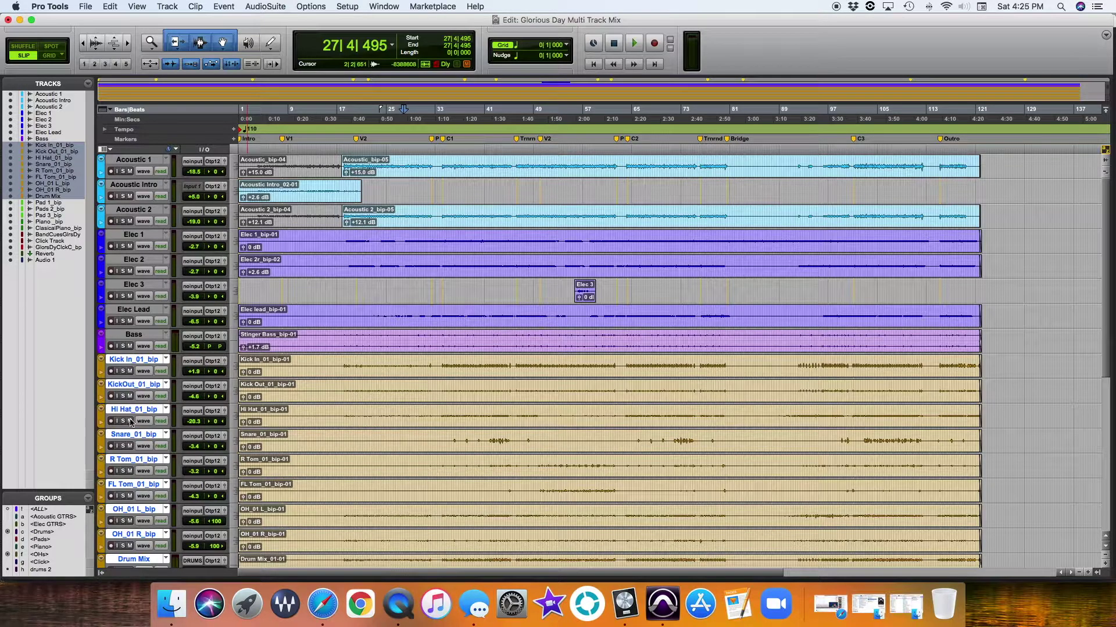
pyautogui.click(404, 373)
pyautogui.click(1106, 574)
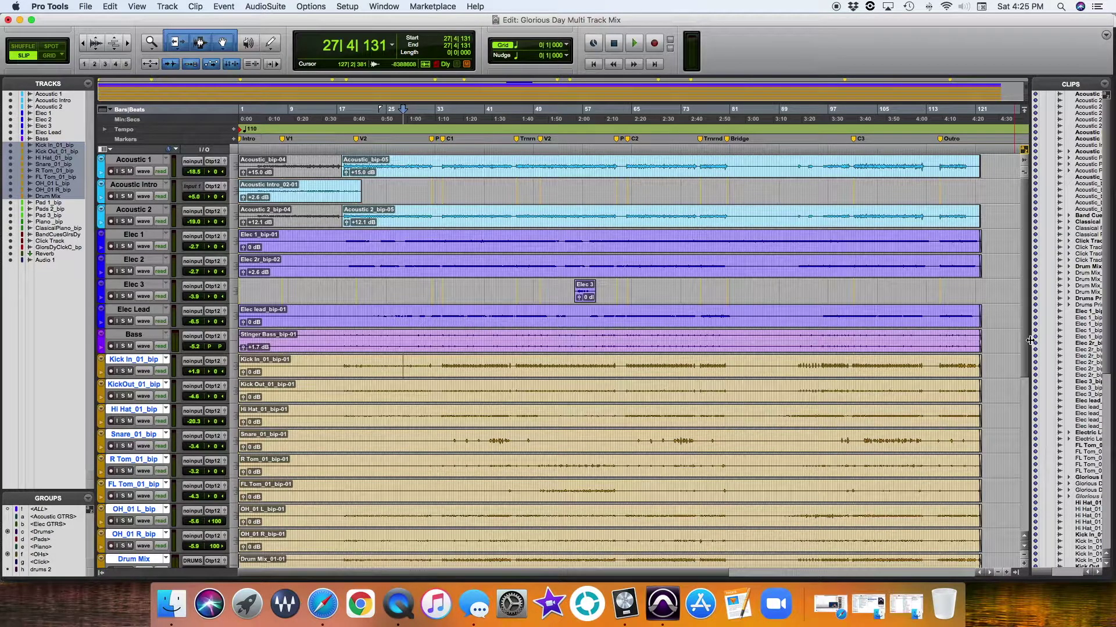
# Widen the Clips list to read the full clip names, narrow it again and hide it
pyautogui.moveTo(1030, 340); pyautogui.dragTo(989, 345)
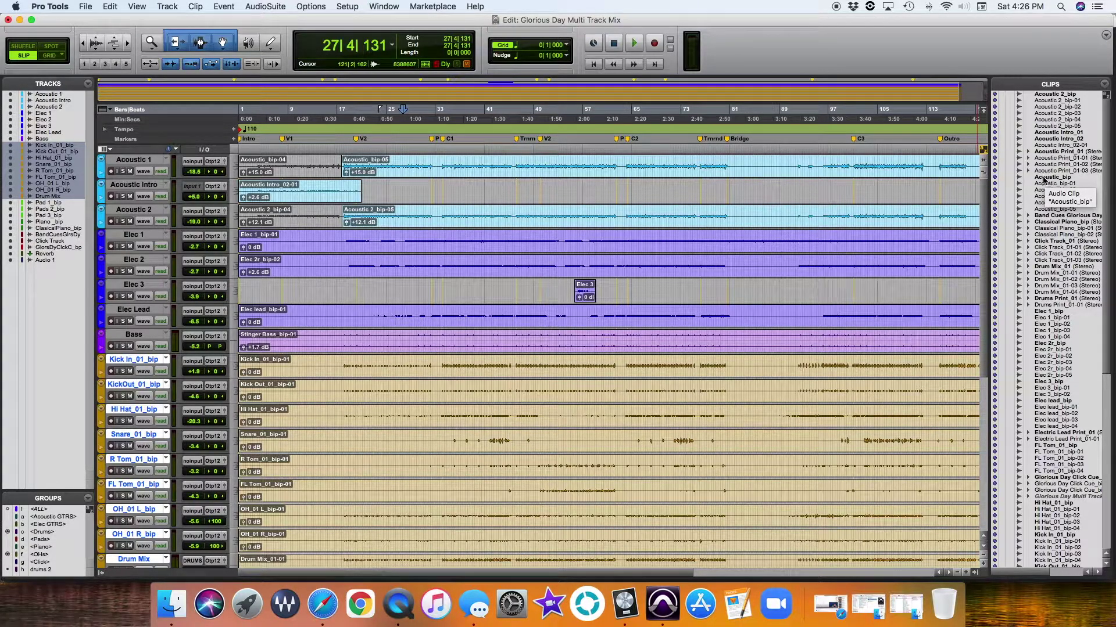
pyautogui.moveTo(986, 195); pyautogui.dragTo(1023, 193)
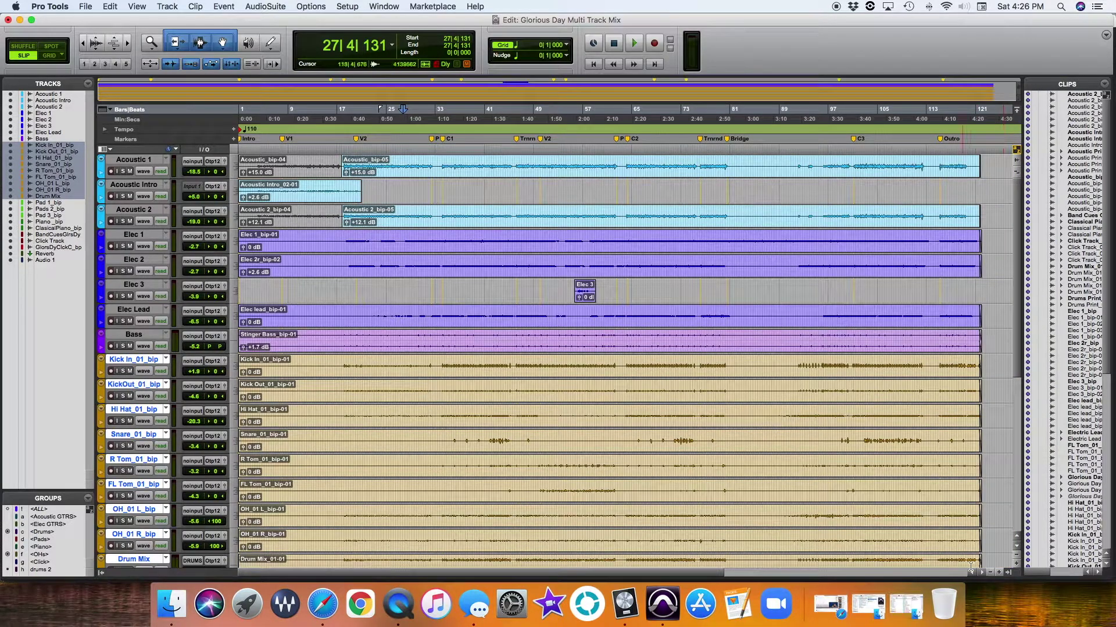
pyautogui.click(1009, 572)
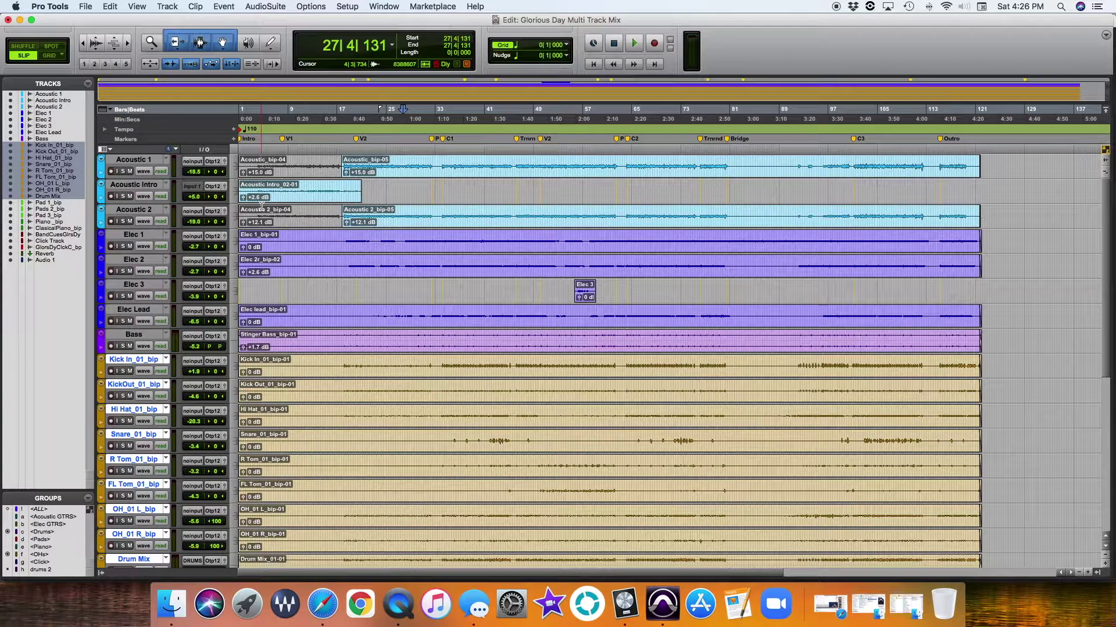
# Look over the tracks in the Edit window and switch to the Mix window
pyautogui.scroll(-10, 142, 260)
pyautogui.scroll(10, 142, 259)
pyautogui.press('super+equal')
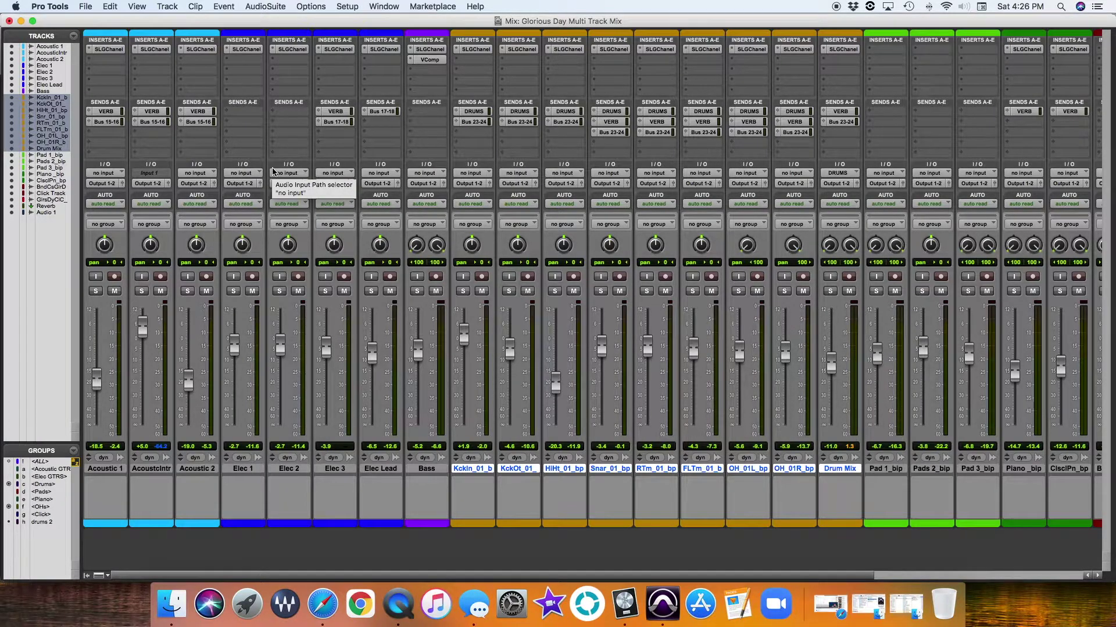
# View the input path choices of the Reverb track and the VERB send controls of Acoustic 1, closing both
pyautogui.hscroll(5, 498, 346)
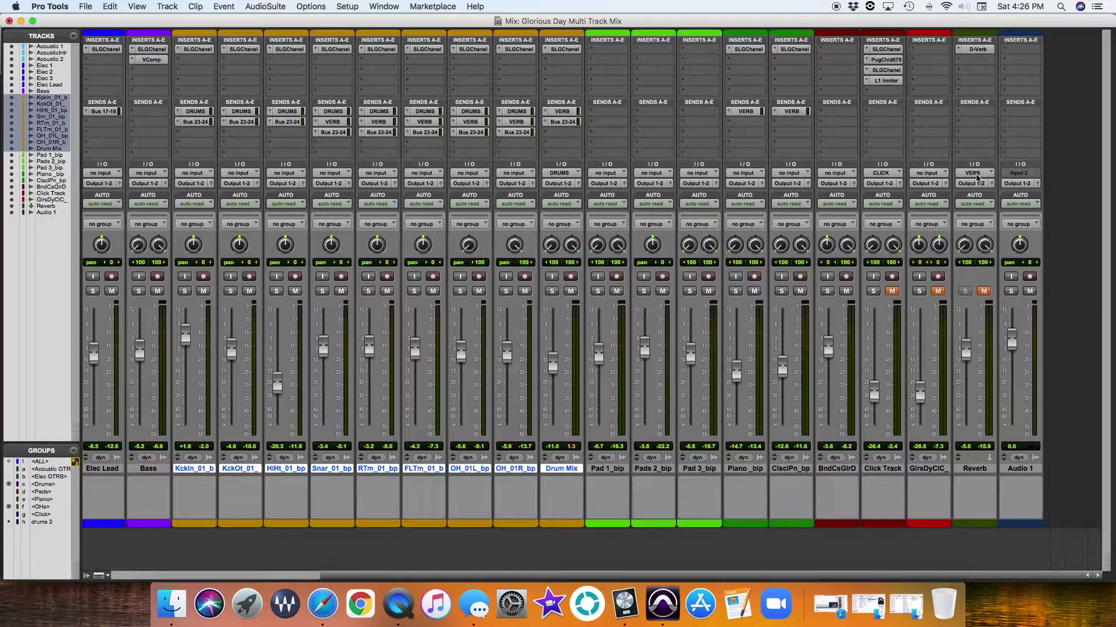
pyautogui.click(976, 176)
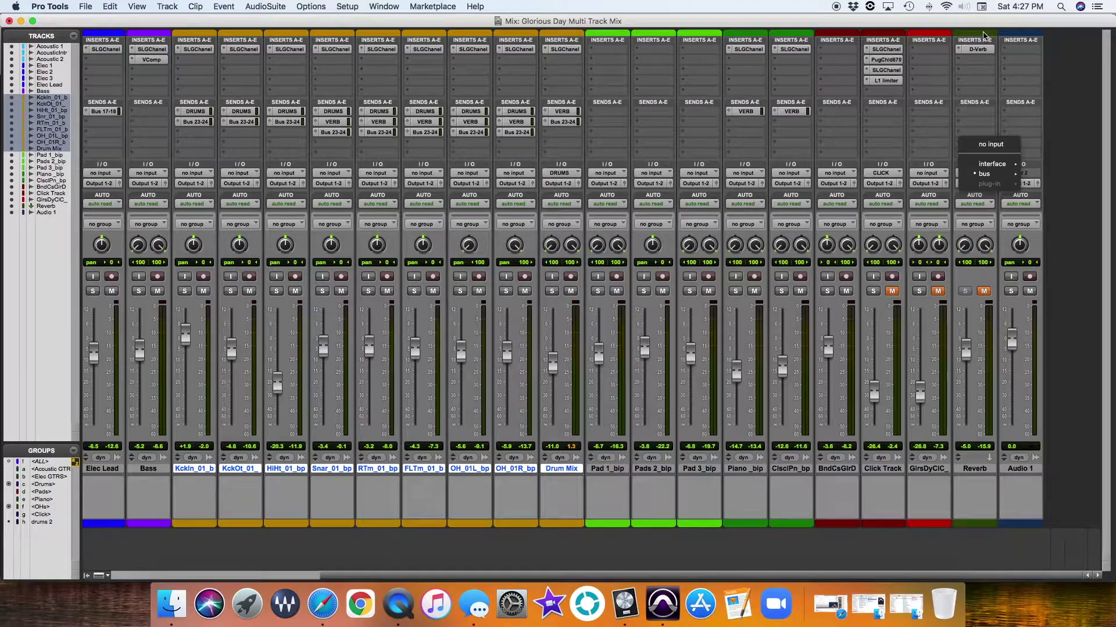
pyautogui.click(983, 36)
pyautogui.hscroll(-5, 441, 262)
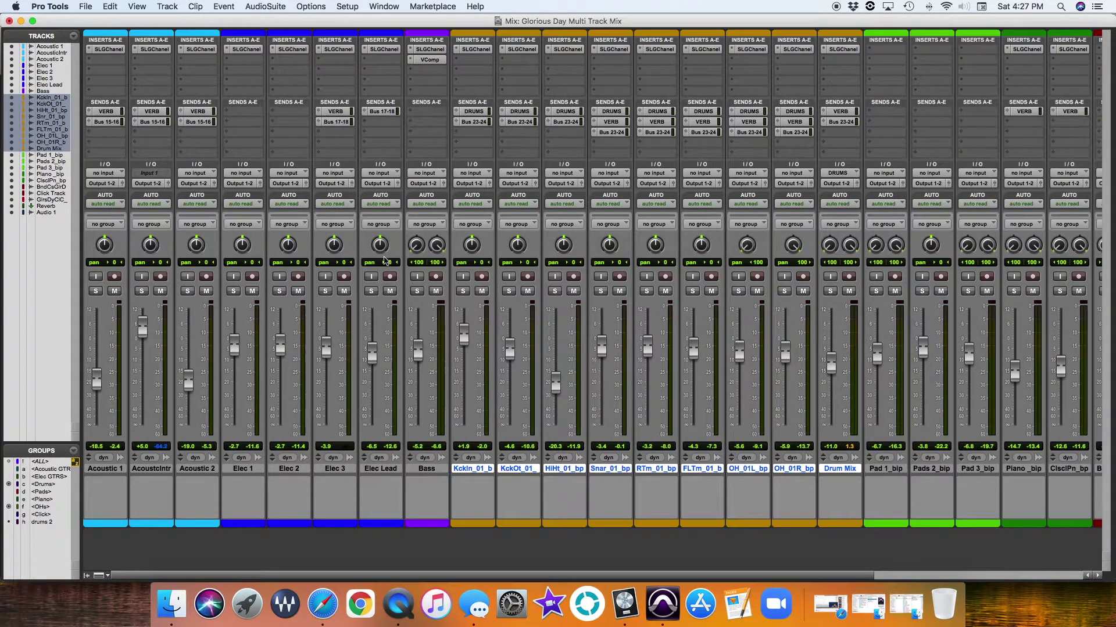
pyautogui.click(110, 114)
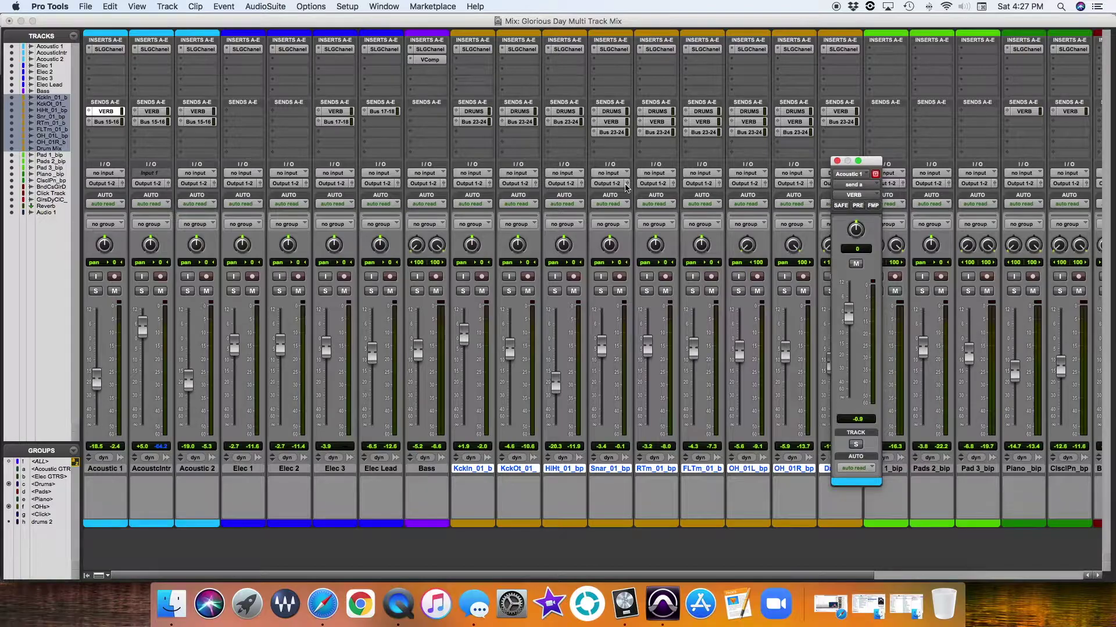
pyautogui.click(837, 161)
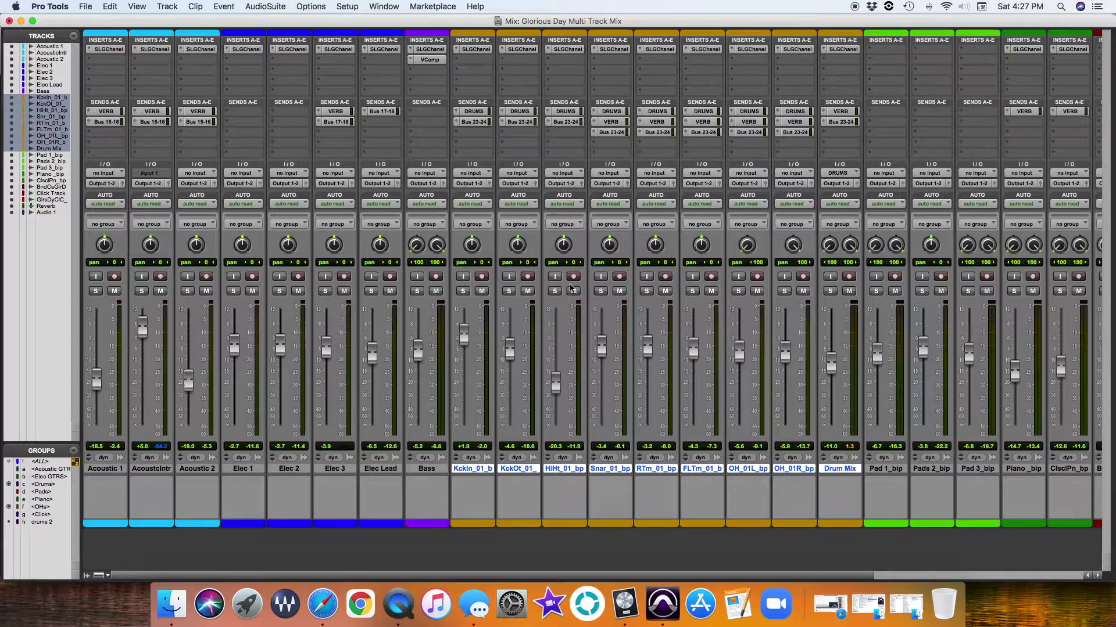
# Pan the Hi Hat 59 left, the FL Tom 45 left and the R Tom 32 right
pyautogui.moveTo(562, 246); pyautogui.dragTo(562, 238)
pyautogui.moveTo(558, 266); pyautogui.dragTo(557, 246)
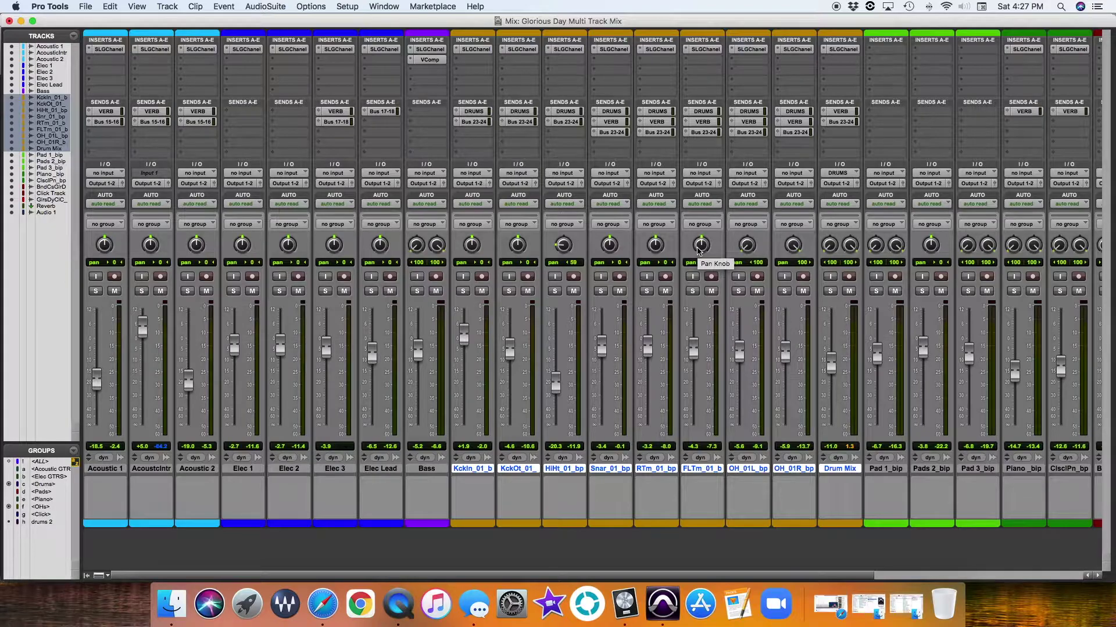
pyautogui.moveTo(698, 251); pyautogui.dragTo(699, 264)
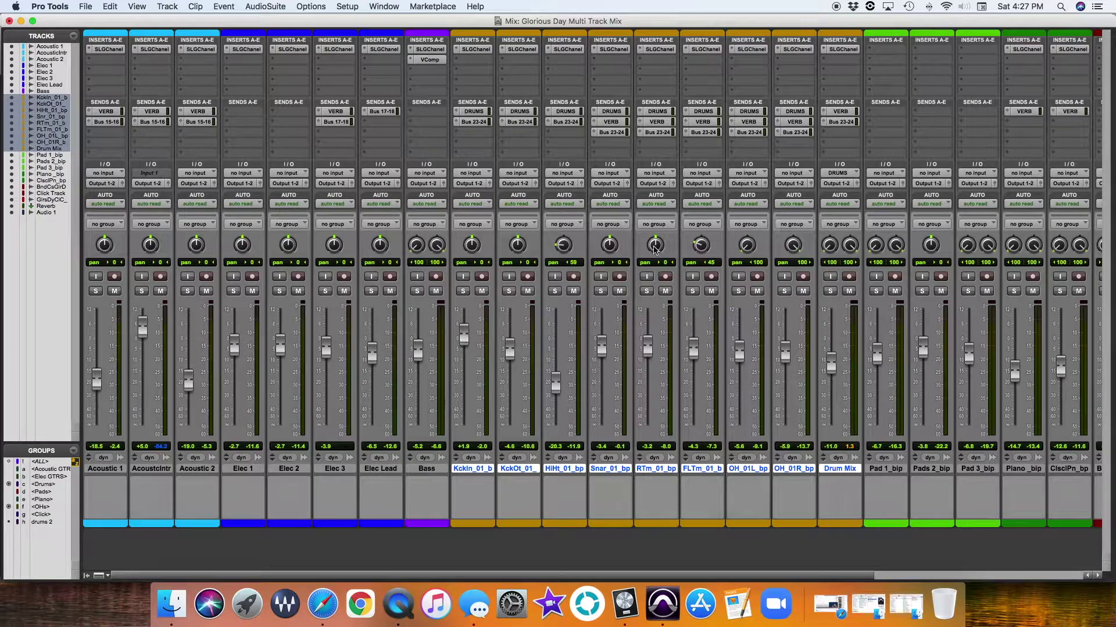
pyautogui.moveTo(654, 250); pyautogui.dragTo(656, 239)
# View the name and comments dialog of Acoustic 1, step through the following tracks in it, and cancel
pyautogui.click(97, 485)
pyautogui.click(105, 470)
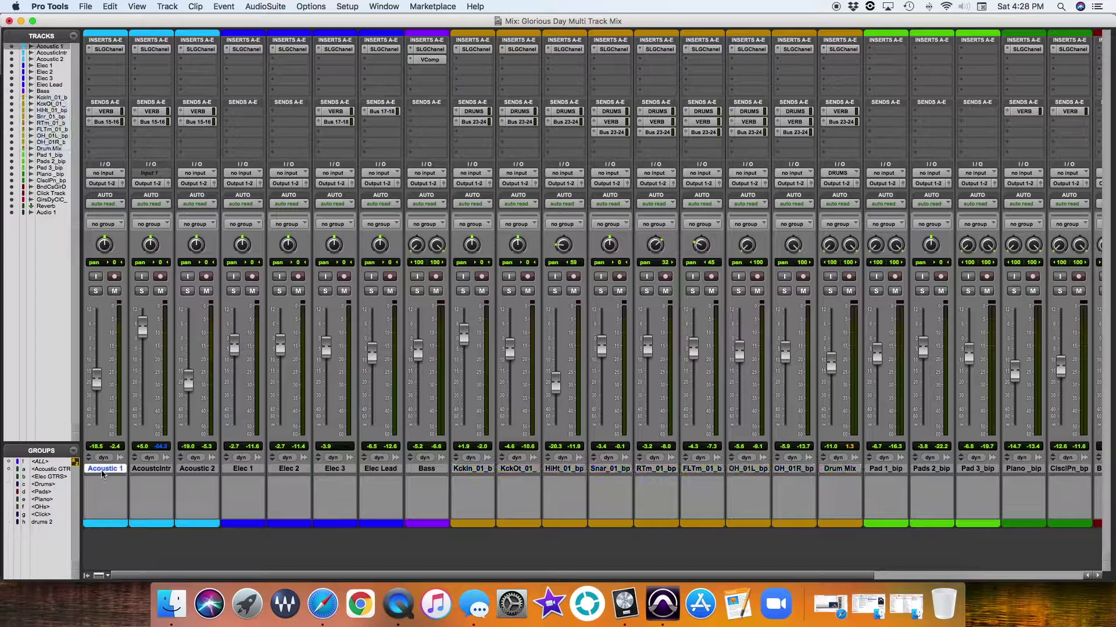
pyautogui.doubleClick(105, 471)
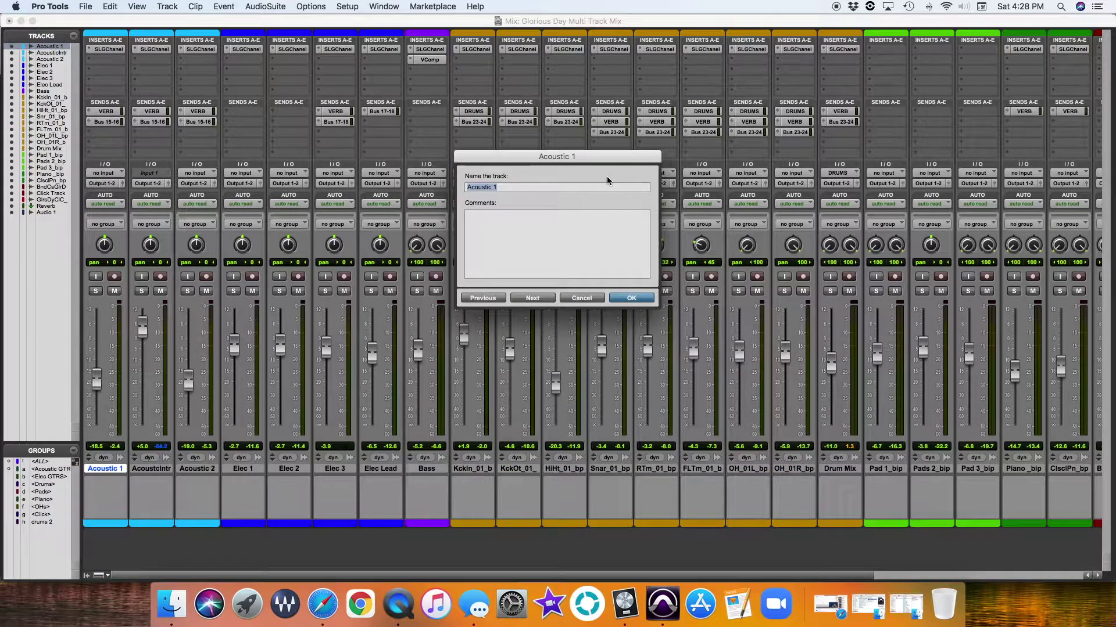
pyautogui.press('super+Right')
pyautogui.press('super+Left')
pyautogui.press('super+Right')
pyautogui.press('super+Right')
pyautogui.press('super+Right')
pyautogui.press('super+Right')
pyautogui.press('super+Right')
pyautogui.press('super+Right')
pyautogui.press('super+Right')
pyautogui.press('super+Right')
pyautogui.press('super+Right')
pyautogui.press('super+Right')
pyautogui.press('super+Right')
pyautogui.press('super+Right')
pyautogui.press('super+Right')
pyautogui.press('super+Right')
pyautogui.click(581, 298)
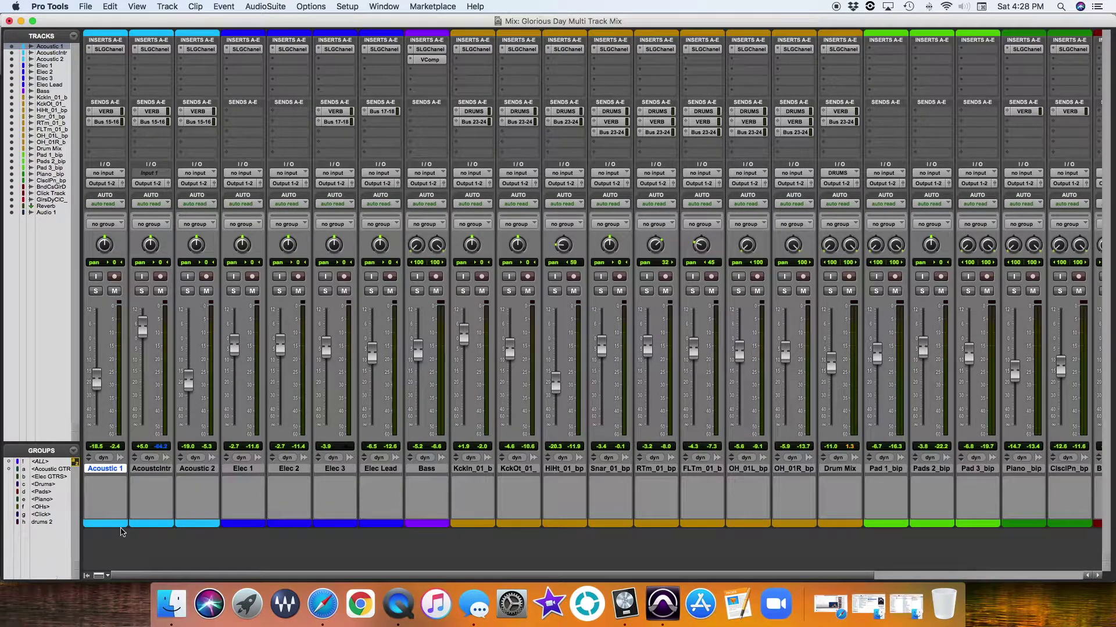
# Enter a comment on Acoustic 1 saying whose acoustic guitar it is, using the player's first name
pyautogui.click(98, 484)
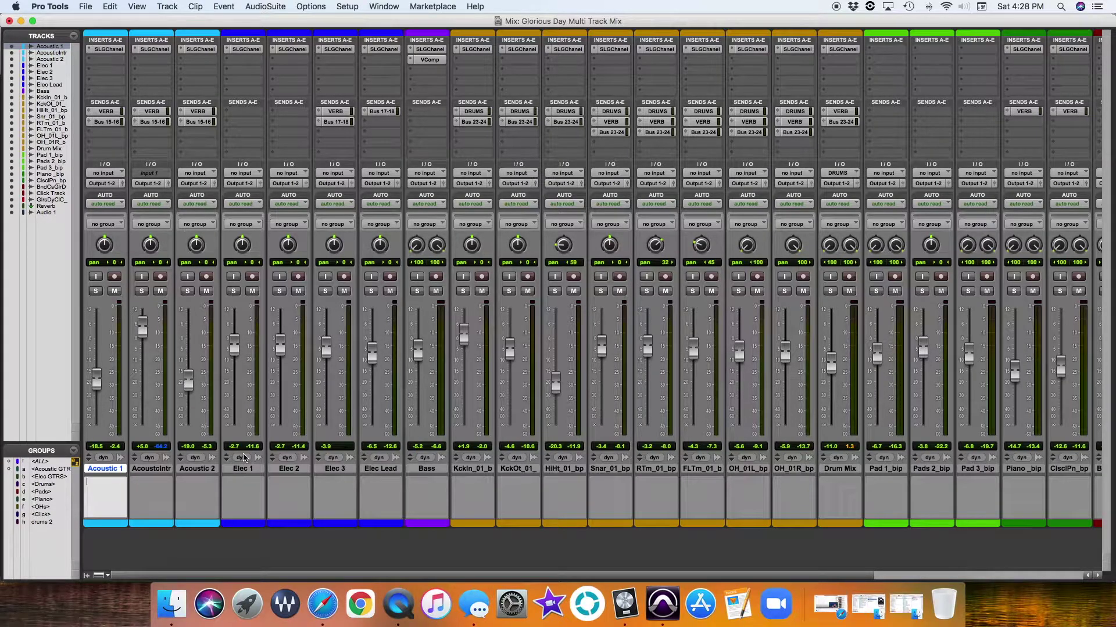
pyautogui.write("christian's acoustic guitar")
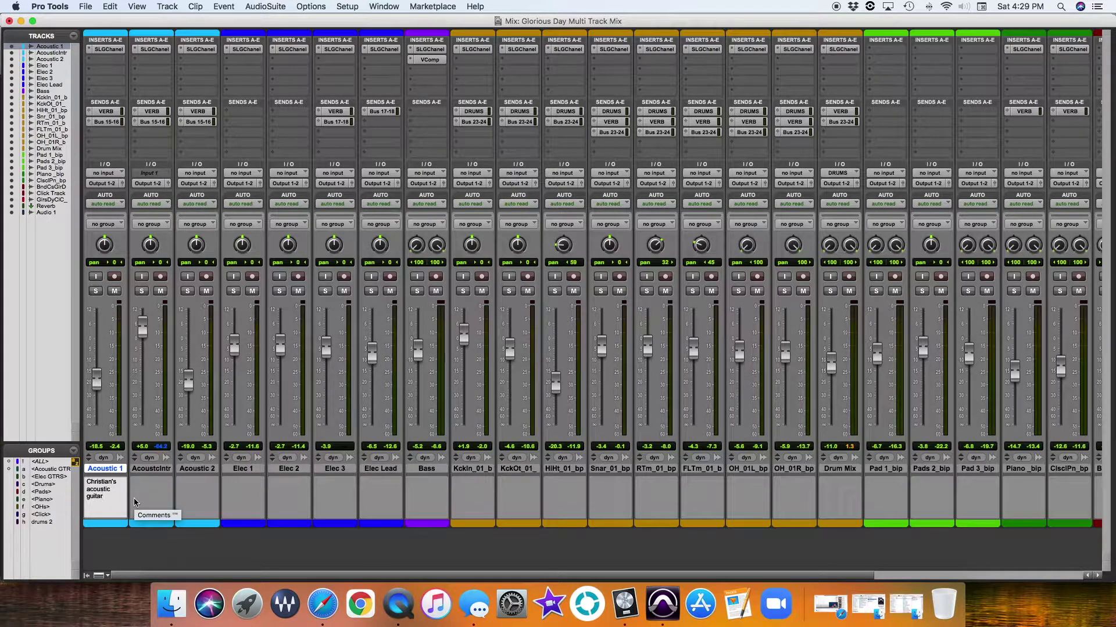
# Try several purple, red, green and dark colours on Acoustic 1, restore light blue and close the color palette
pyautogui.doubleClick(112, 525)
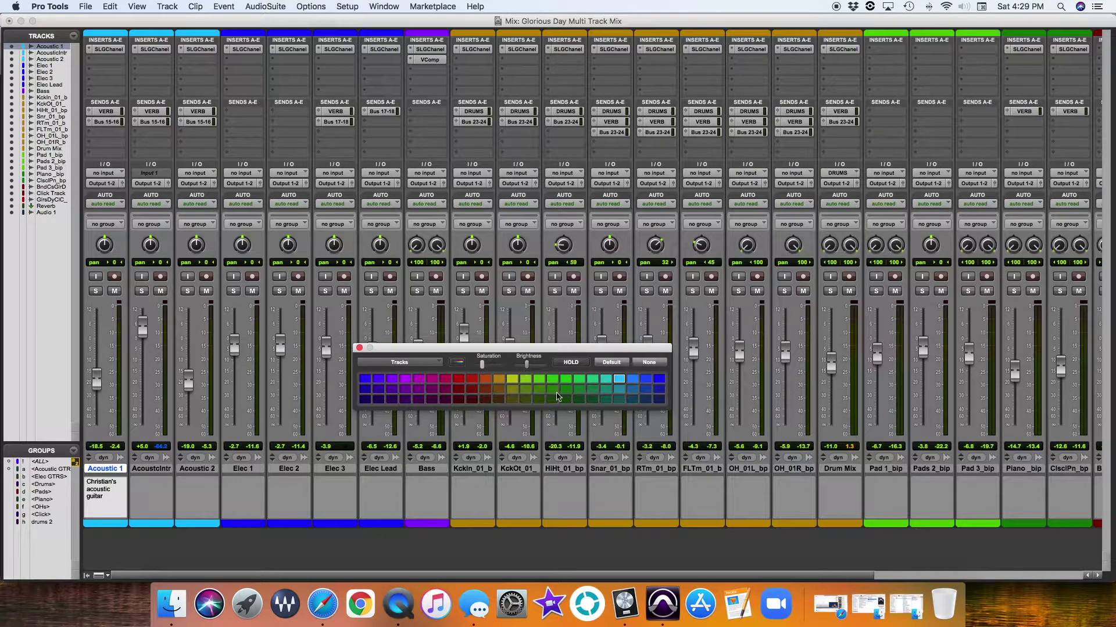
pyautogui.click(393, 383)
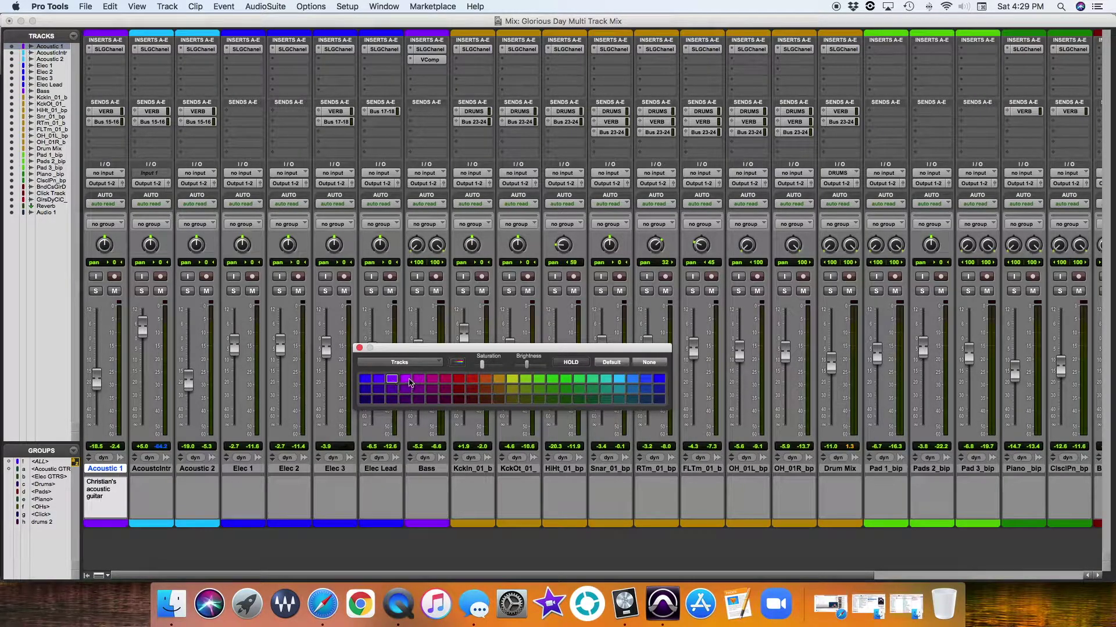
pyautogui.click(437, 379)
pyautogui.click(472, 387)
pyautogui.click(525, 389)
pyautogui.click(437, 399)
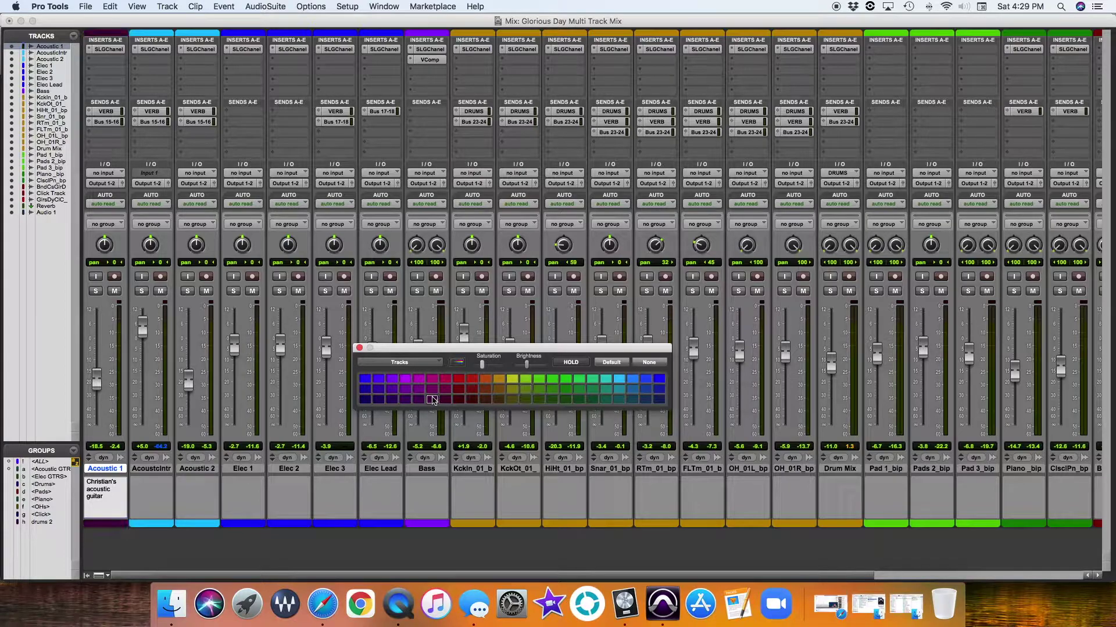
pyautogui.click(619, 381)
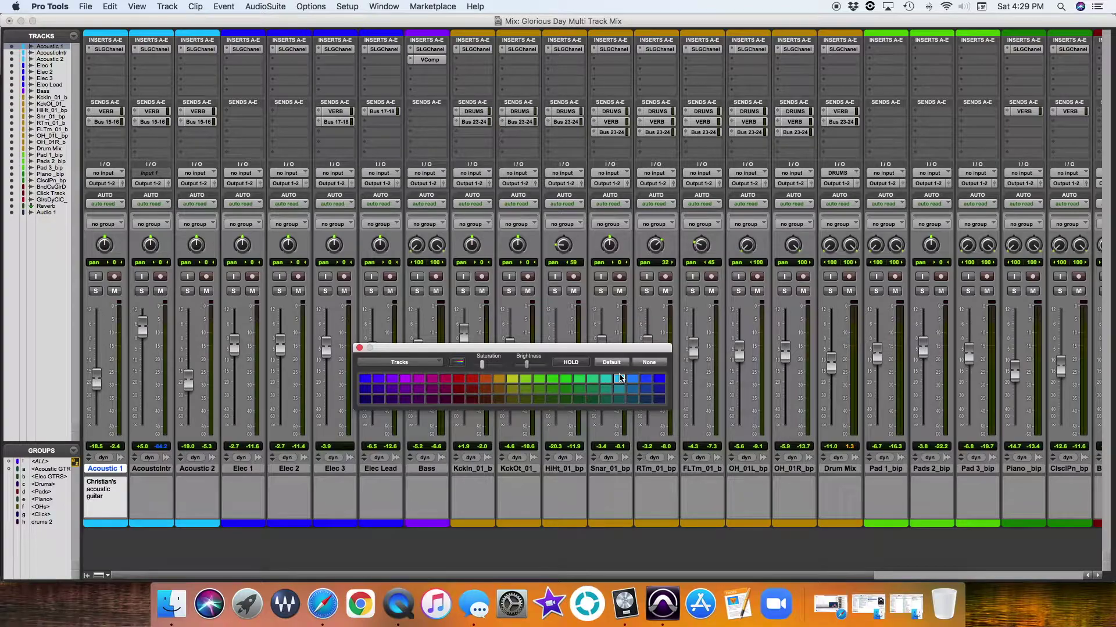
pyautogui.click(359, 347)
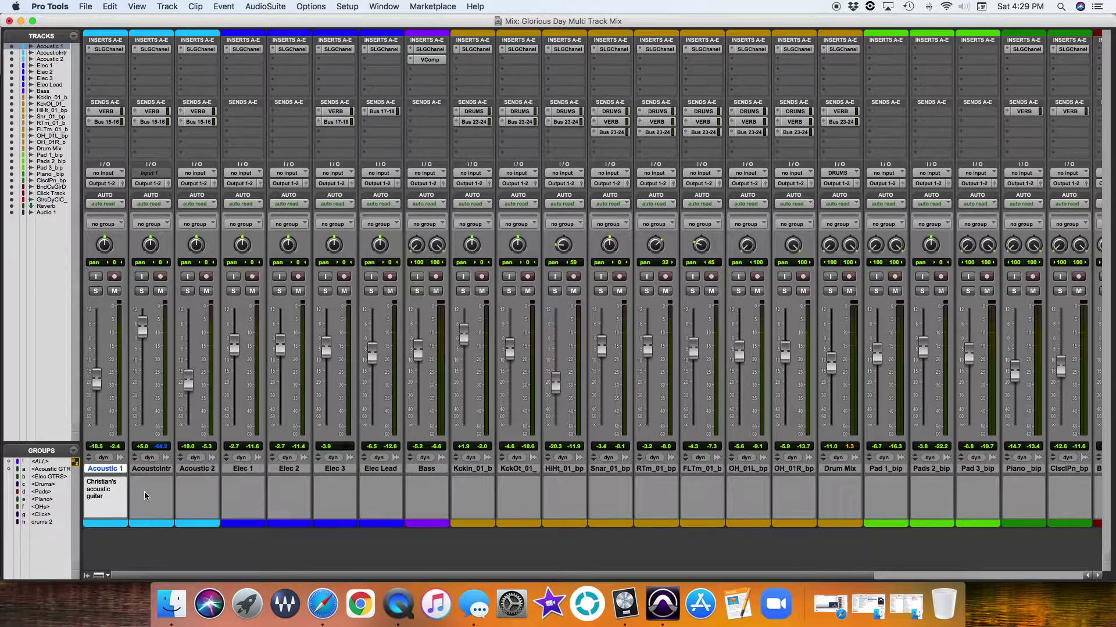
# Select the Kick In track in the Mix window and bring the last channel strips into view
pyautogui.click(101, 502)
pyautogui.hscroll(2, 342, 515)
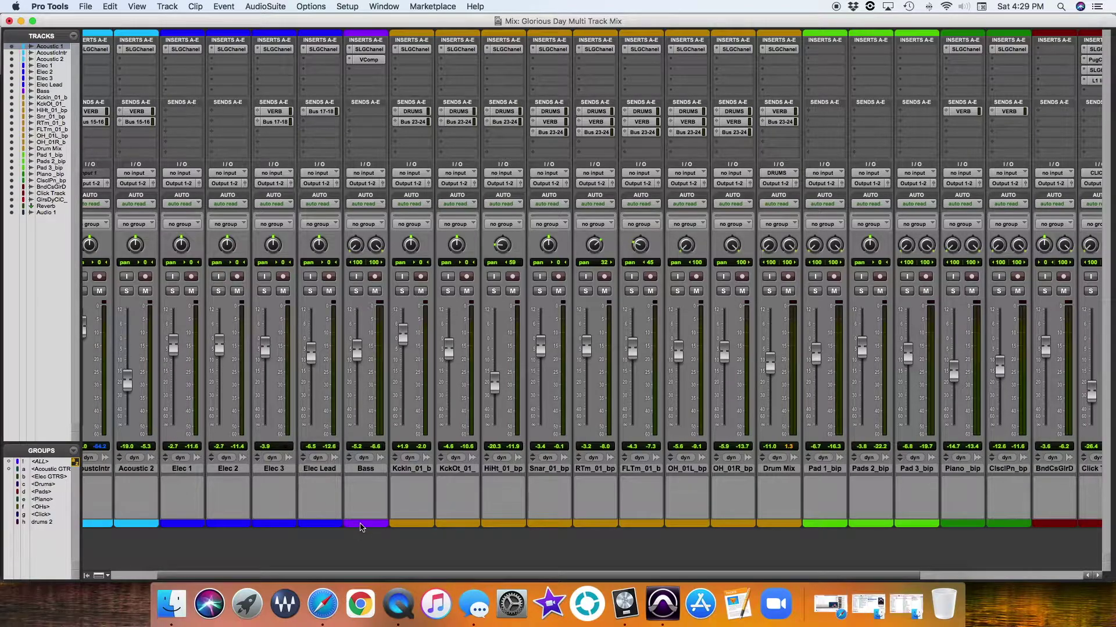
pyautogui.hscroll(2, 361, 527)
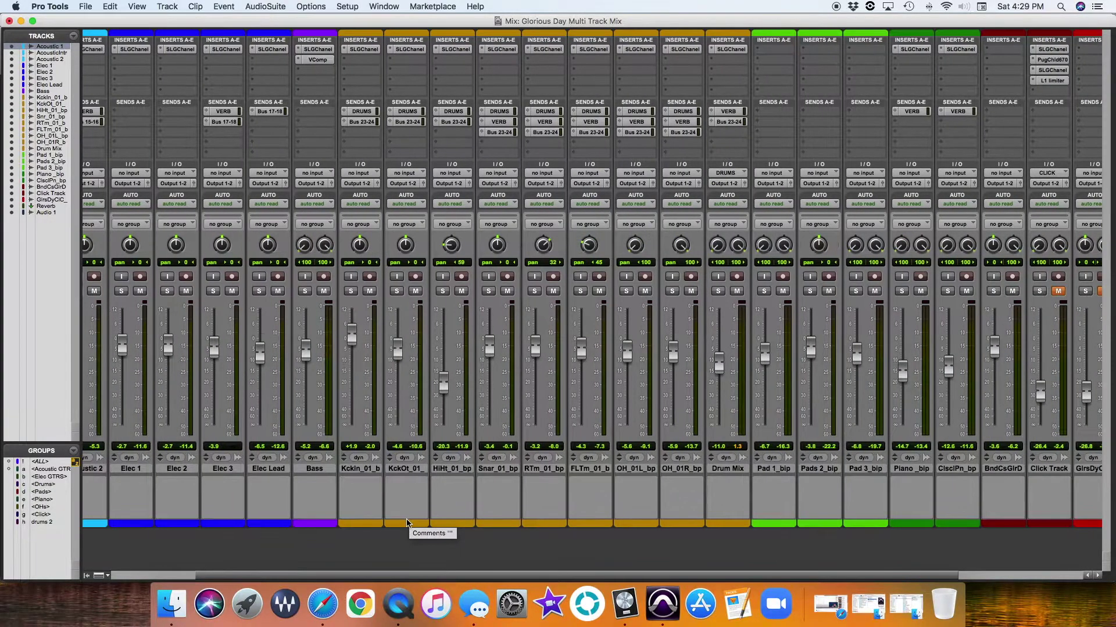
pyautogui.click(357, 469)
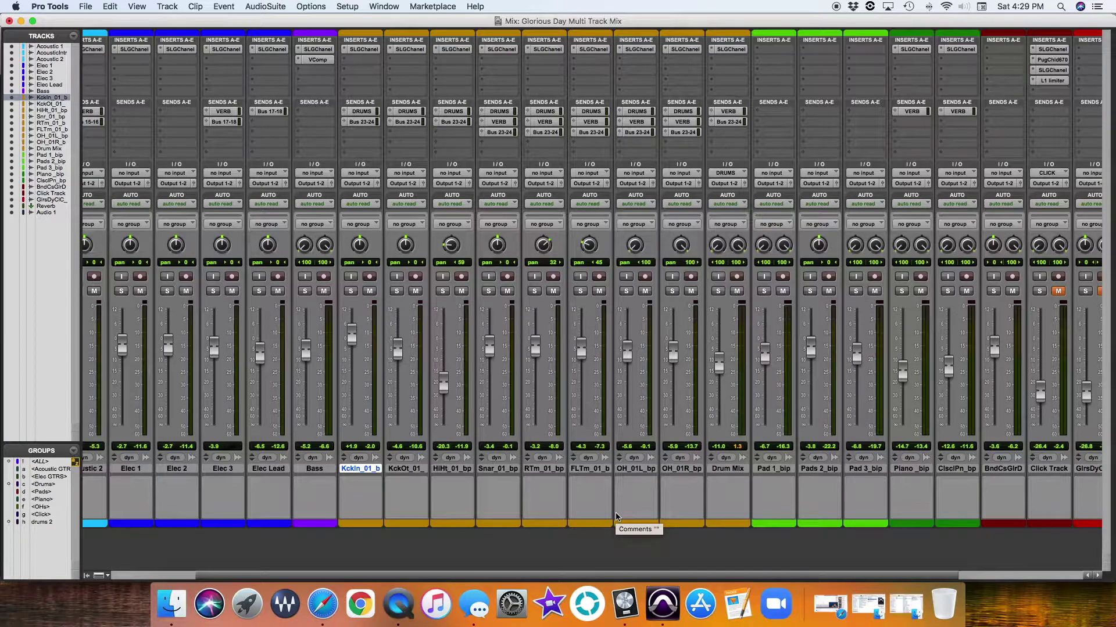
pyautogui.hscroll(5, 617, 516)
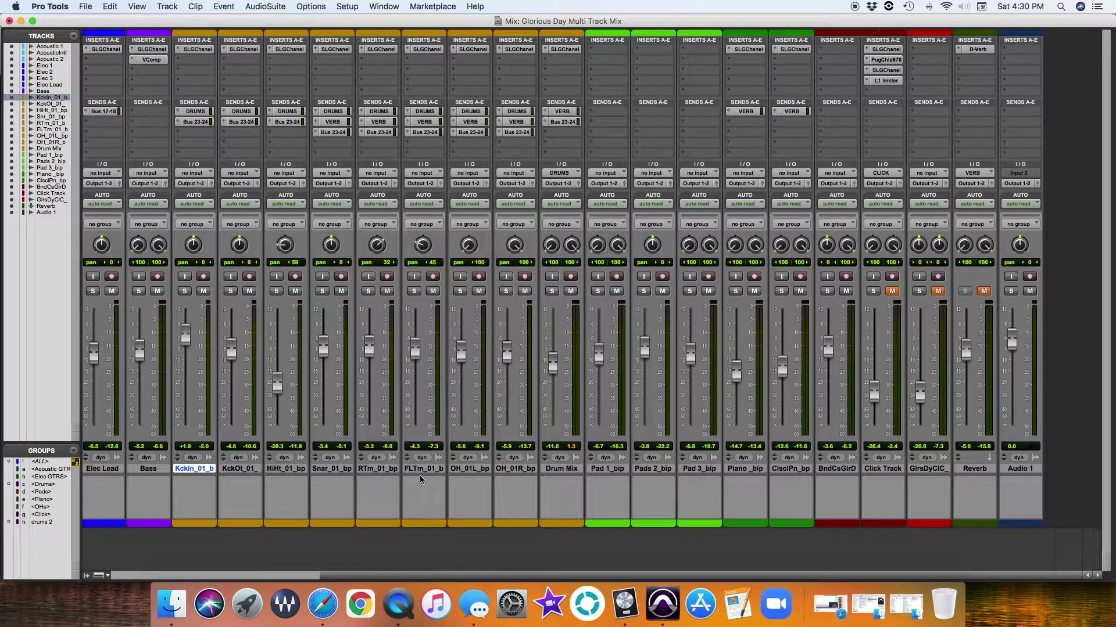
# Examine the track layout in the Edit window from Acoustic 1 down to Audio 1 and return to the Mix window
pyautogui.press('super+equal')
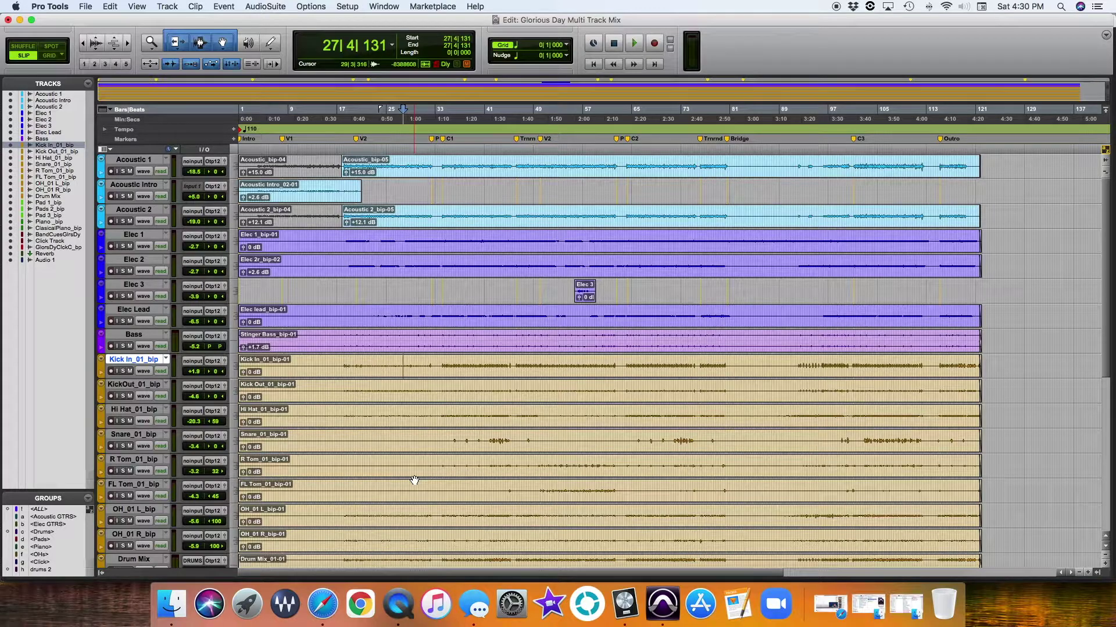
pyautogui.scroll(-12, 414, 481)
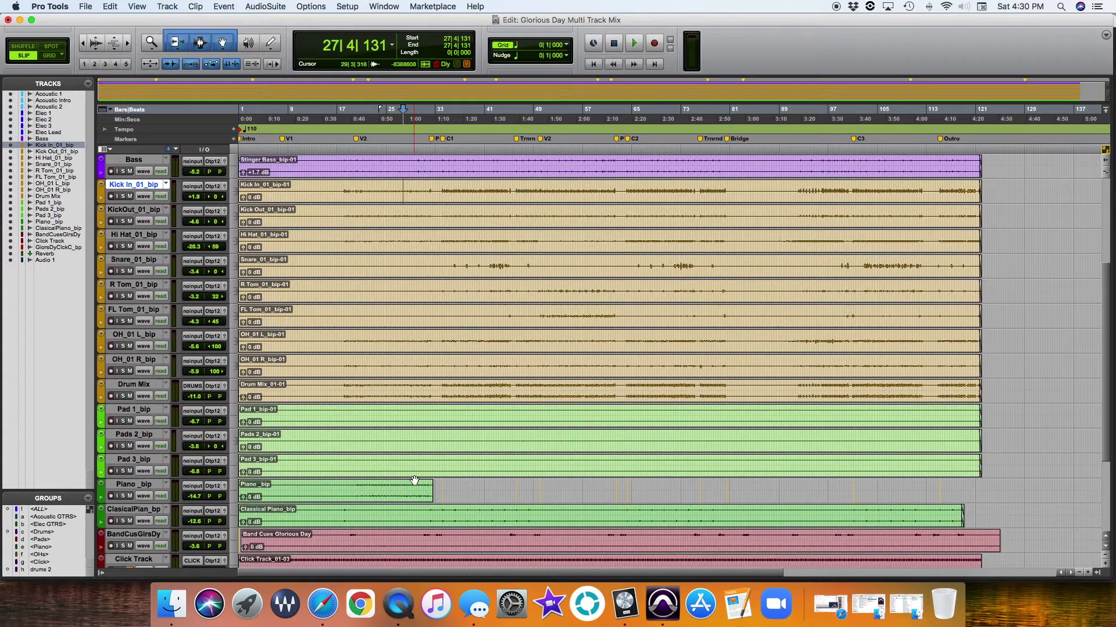
pyautogui.scroll(6, 395, 436)
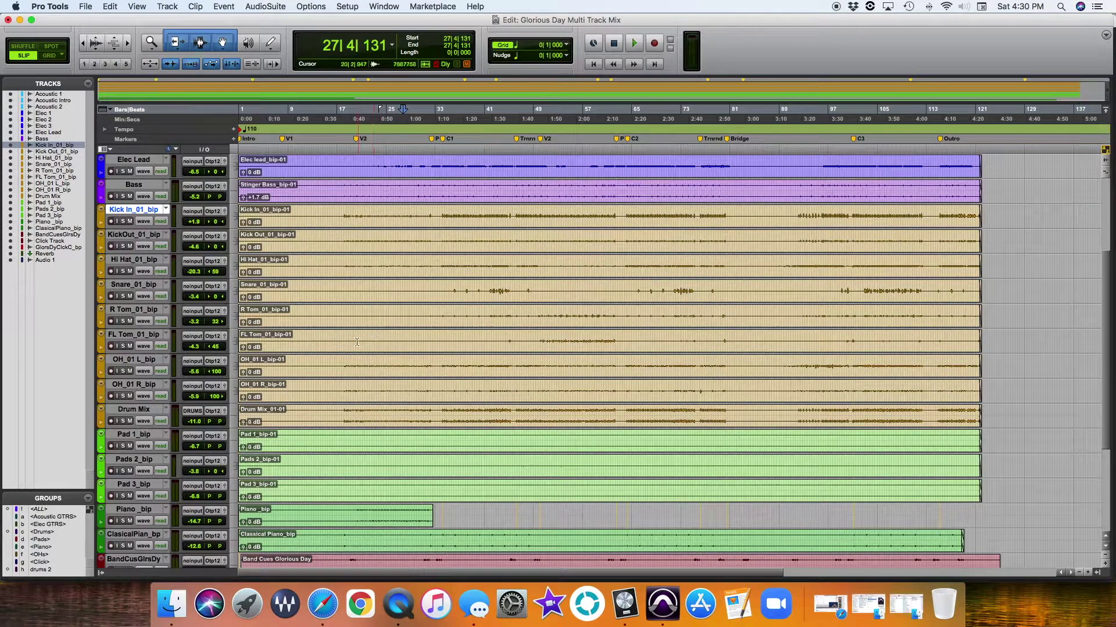
pyautogui.scroll(6, 367, 241)
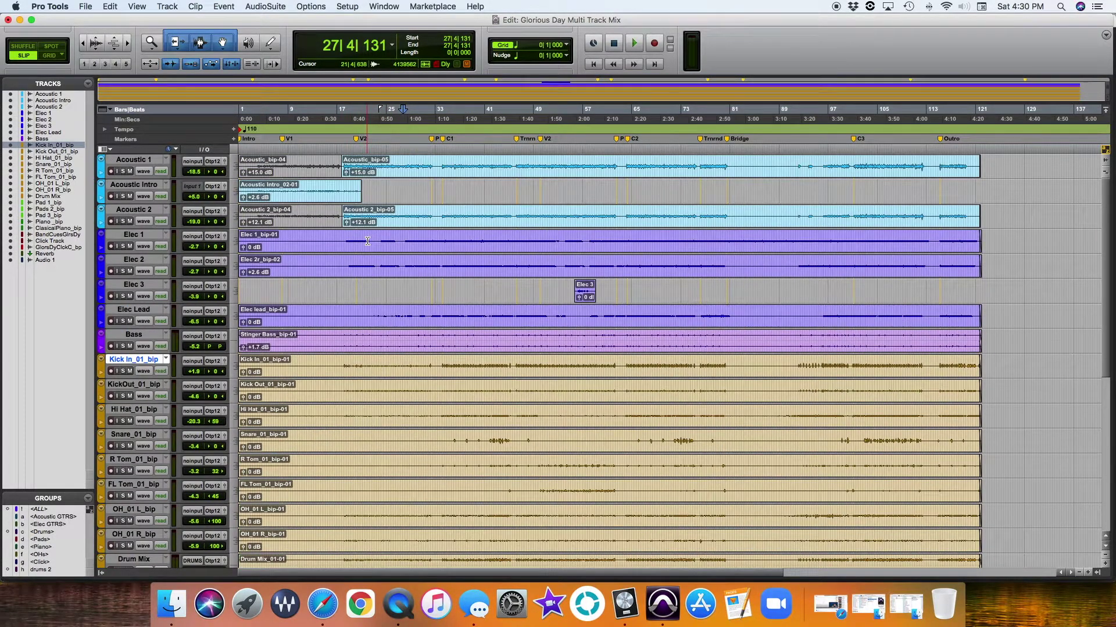
pyautogui.scroll(-13, 367, 241)
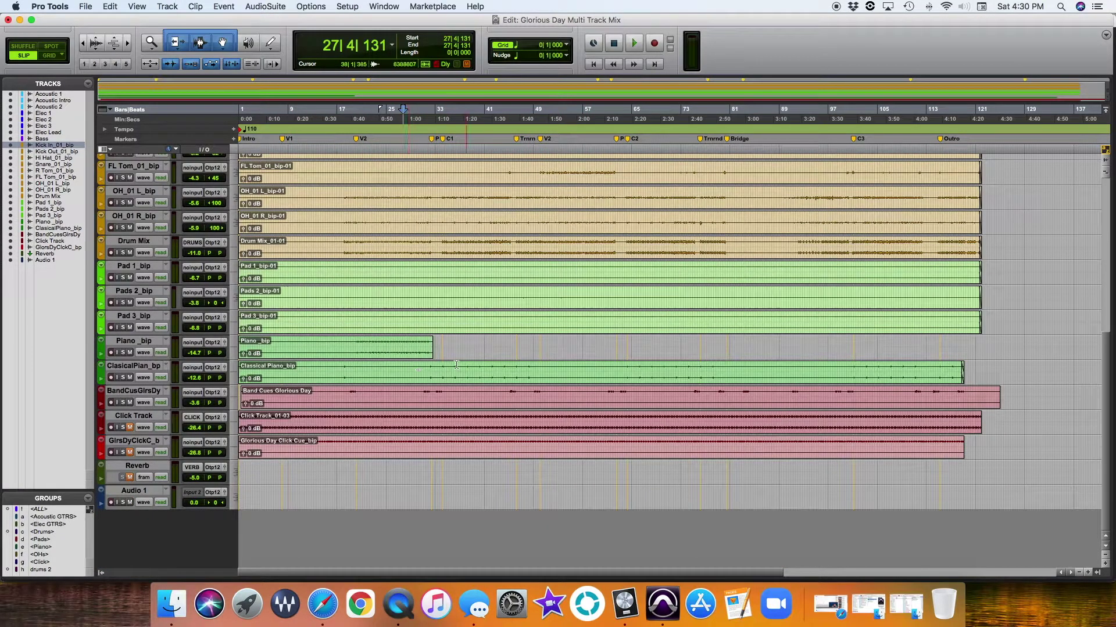
pyautogui.scroll(13, 450, 355)
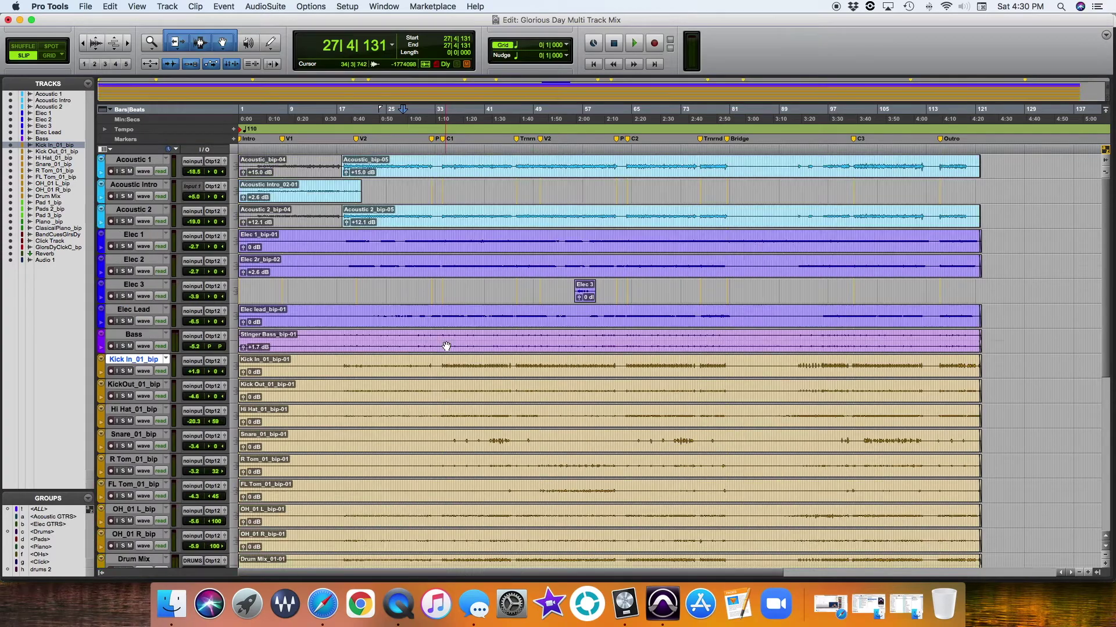
pyautogui.scroll(-13, 446, 347)
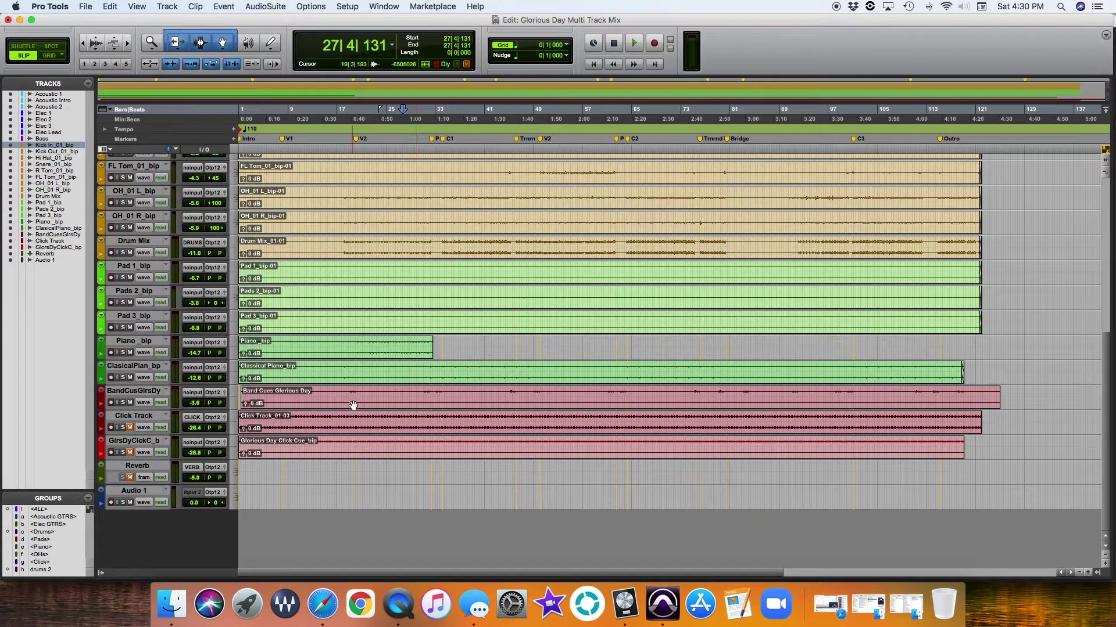
pyautogui.scroll(7, 388, 391)
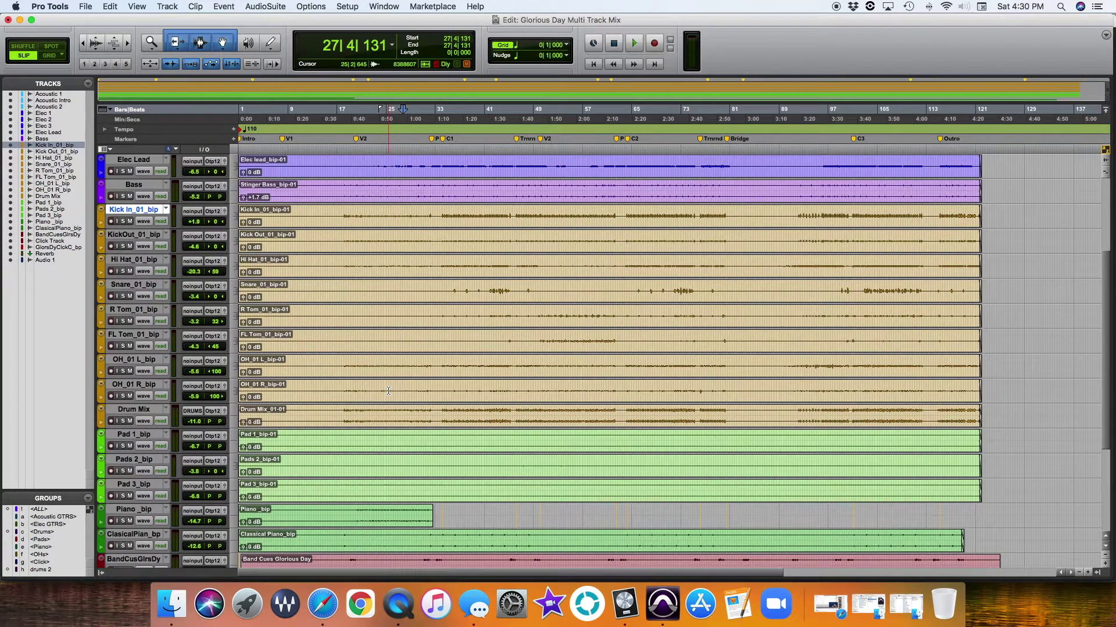
pyautogui.scroll(6, 388, 391)
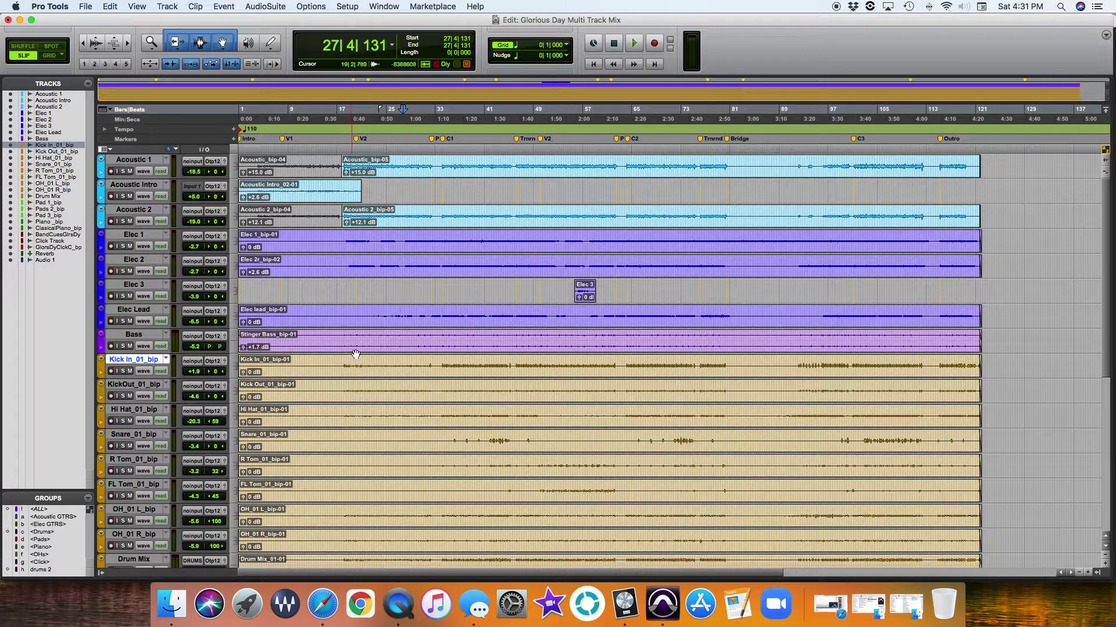
pyautogui.press('super+equal')
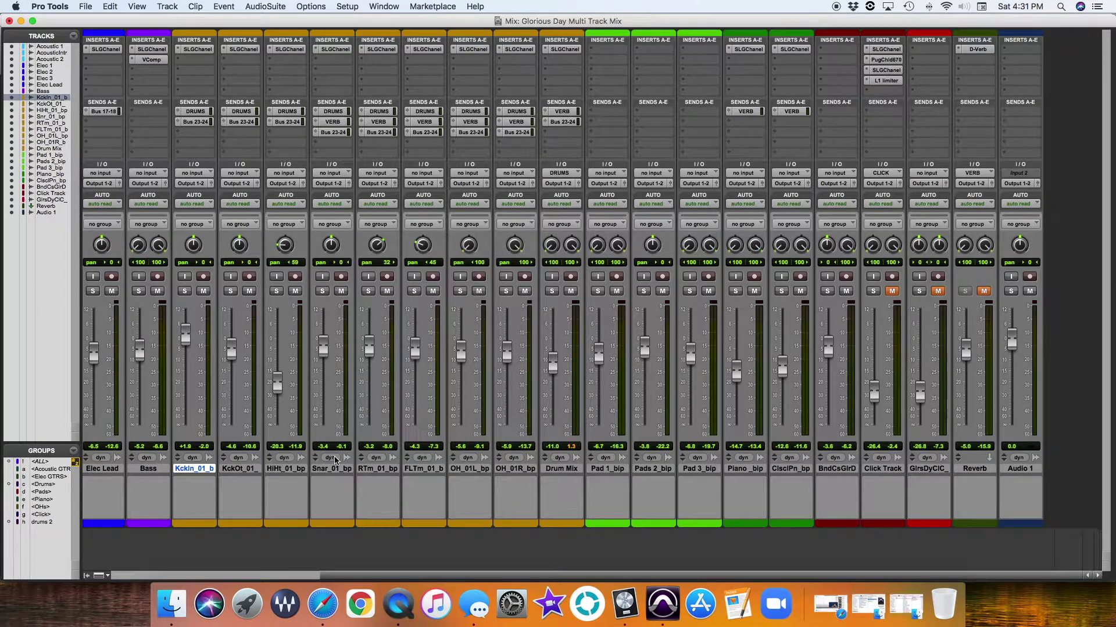
# Return to the Edit window, show the list of available timeline rulers and close it without changing the selection
pyautogui.press('super+equal')
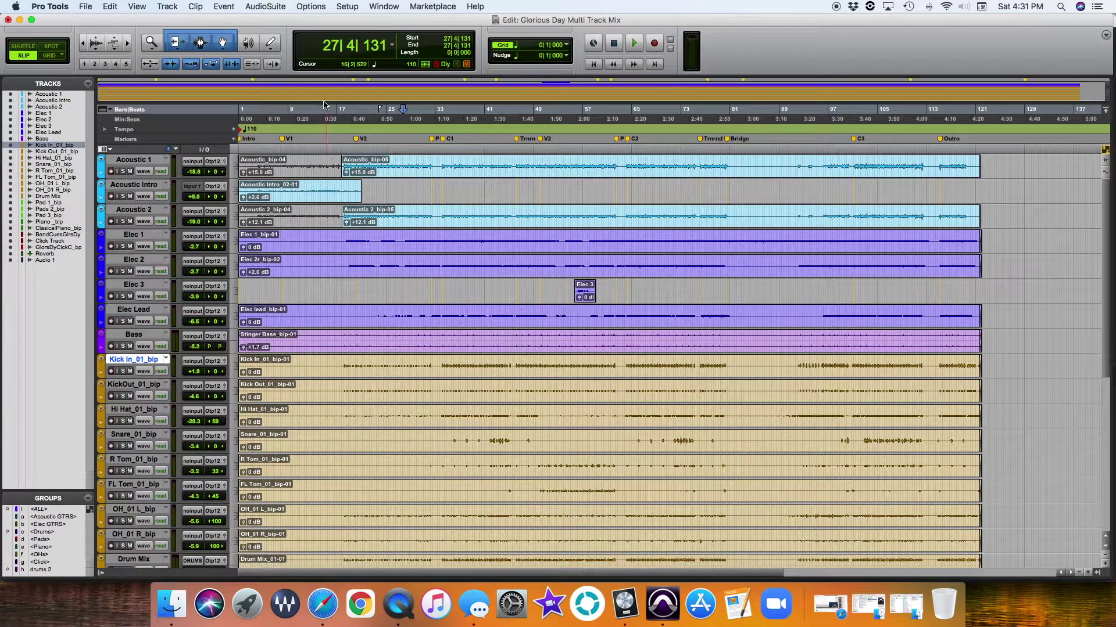
pyautogui.rightClick(112, 111)
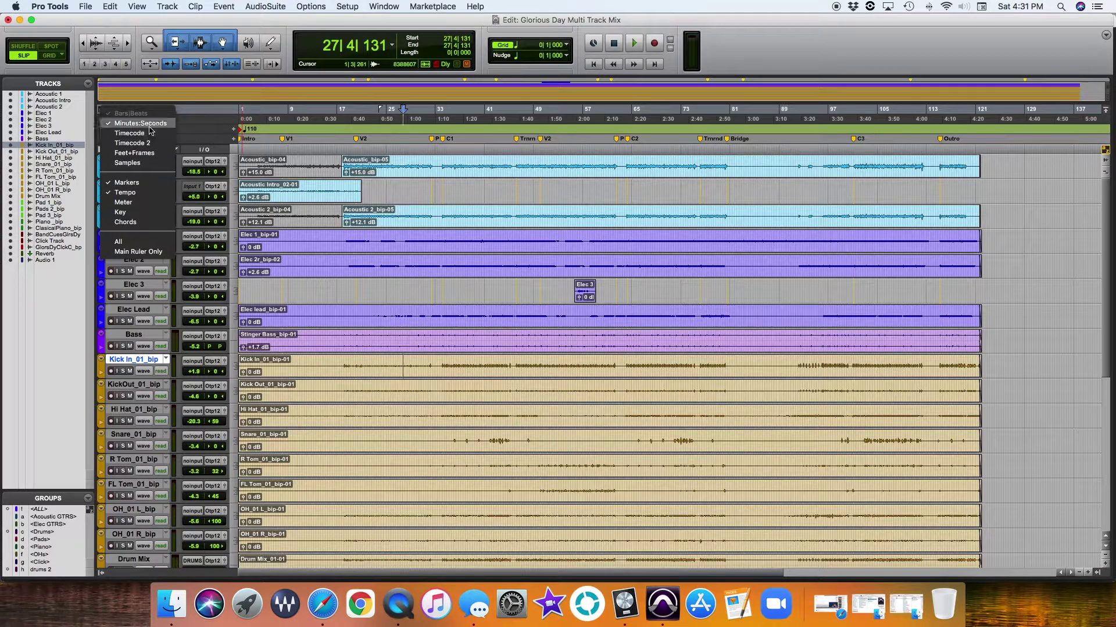
pyautogui.click(203, 126)
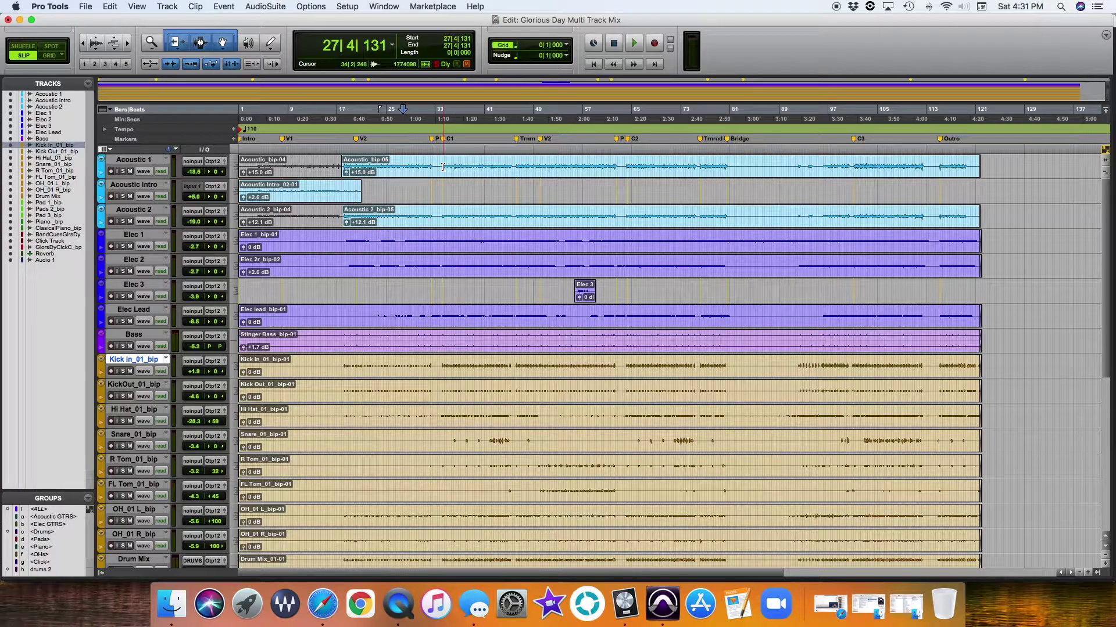
# Place the edit cursor on Acoustic 1 near the C1 marker, play a short passage of the session from there and stop playback
pyautogui.hscroll(2, 443, 168)
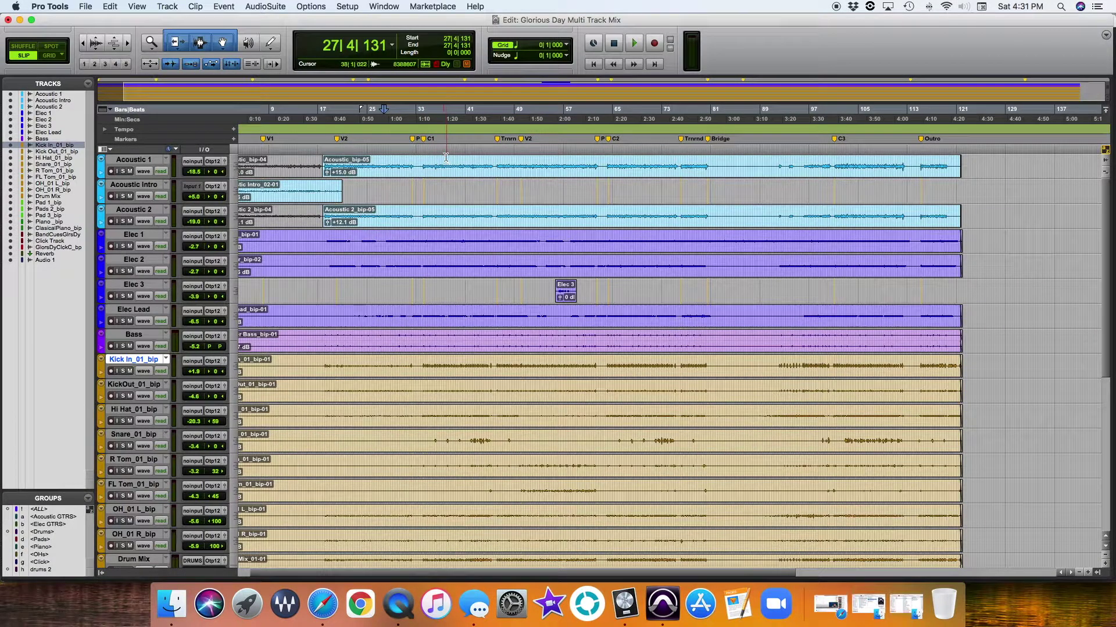
pyautogui.click(424, 167)
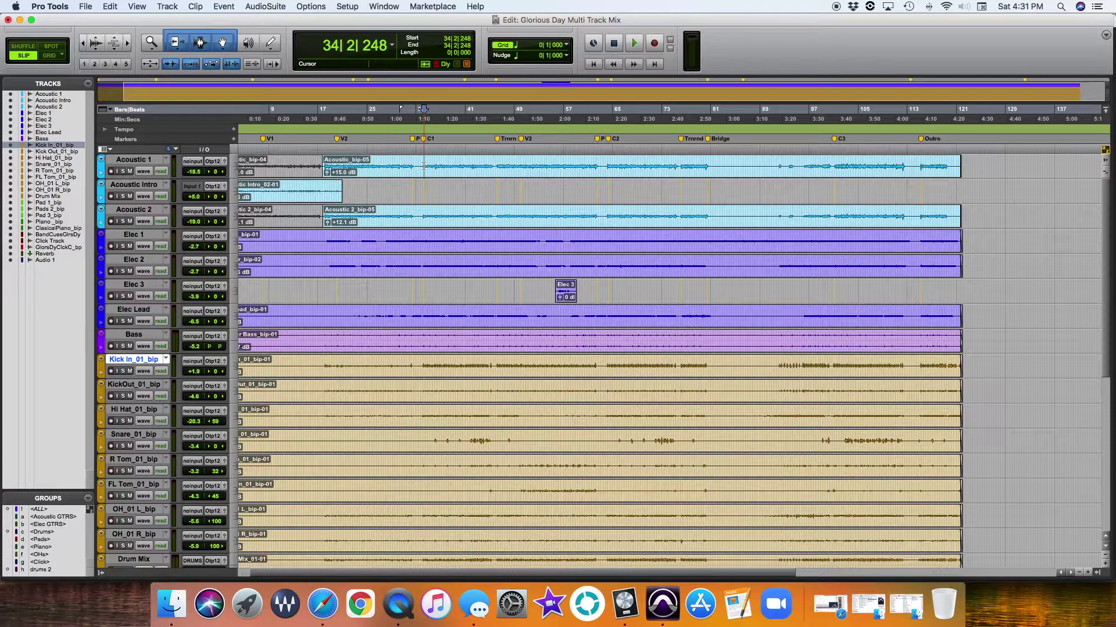
pyautogui.press('space')
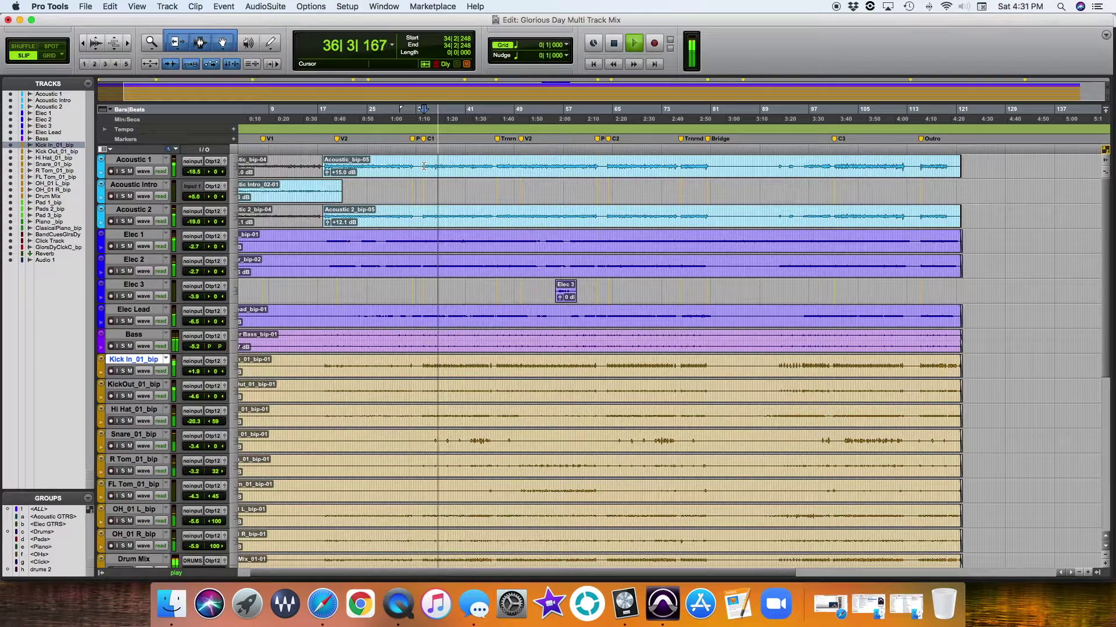
pyautogui.press('space')
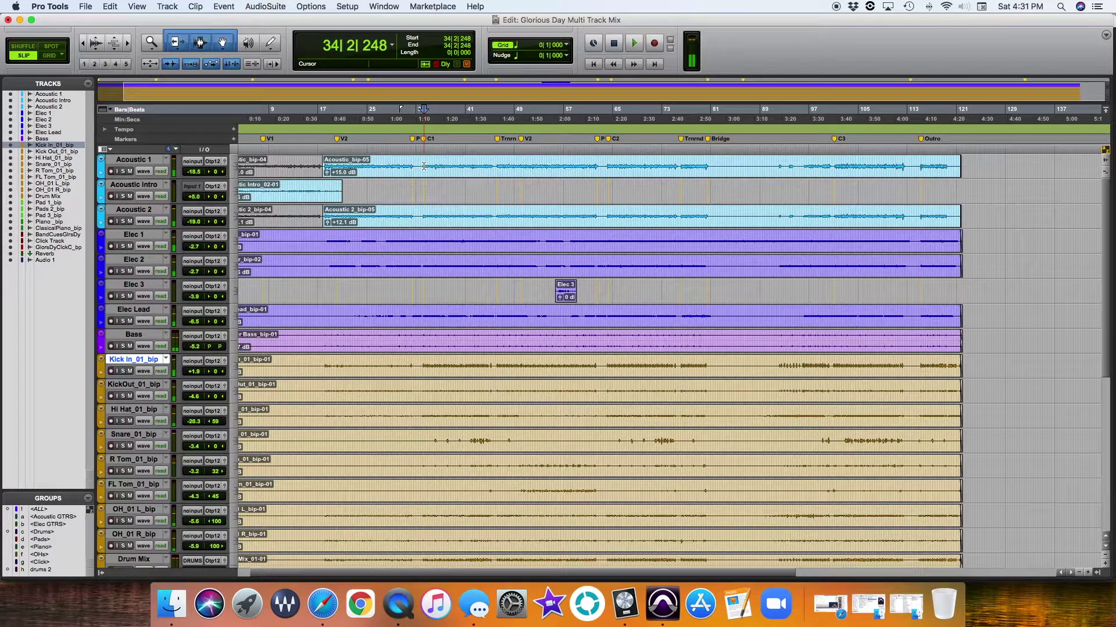